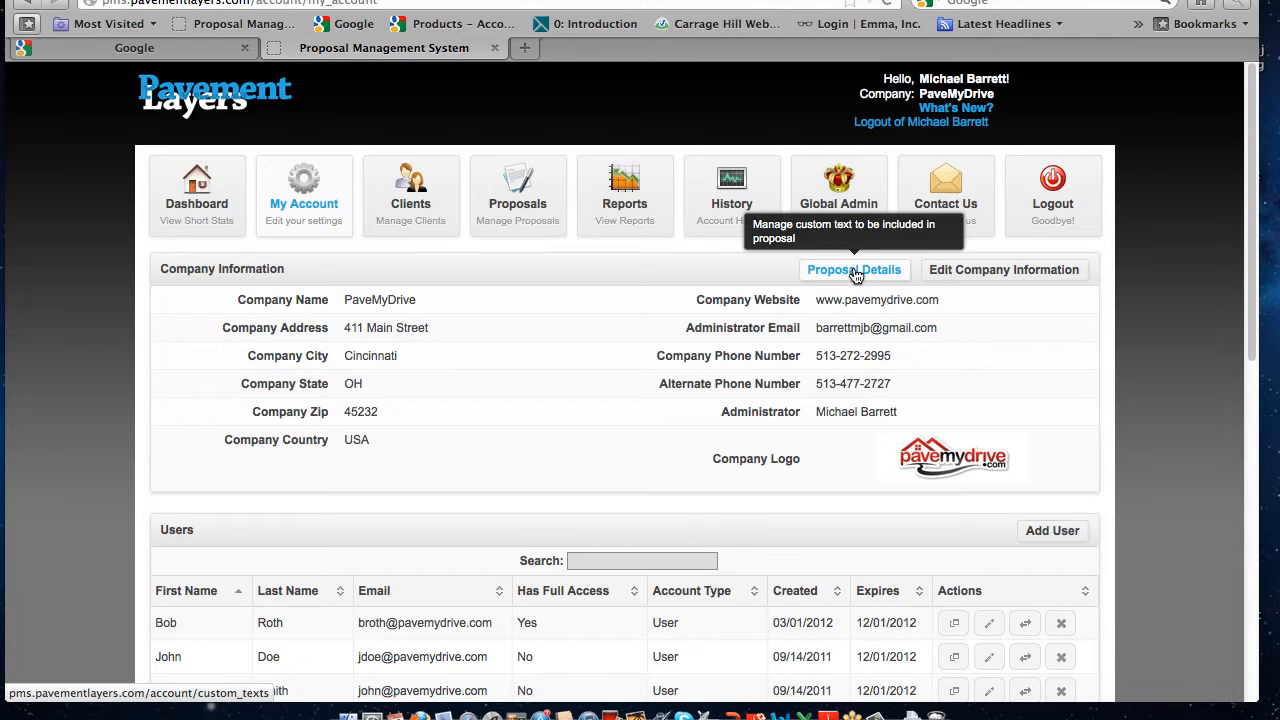
Open the company's proposal details and expand the Sealcoating Residential | Owners Resp & Conditions category to show its texts
click(855, 272)
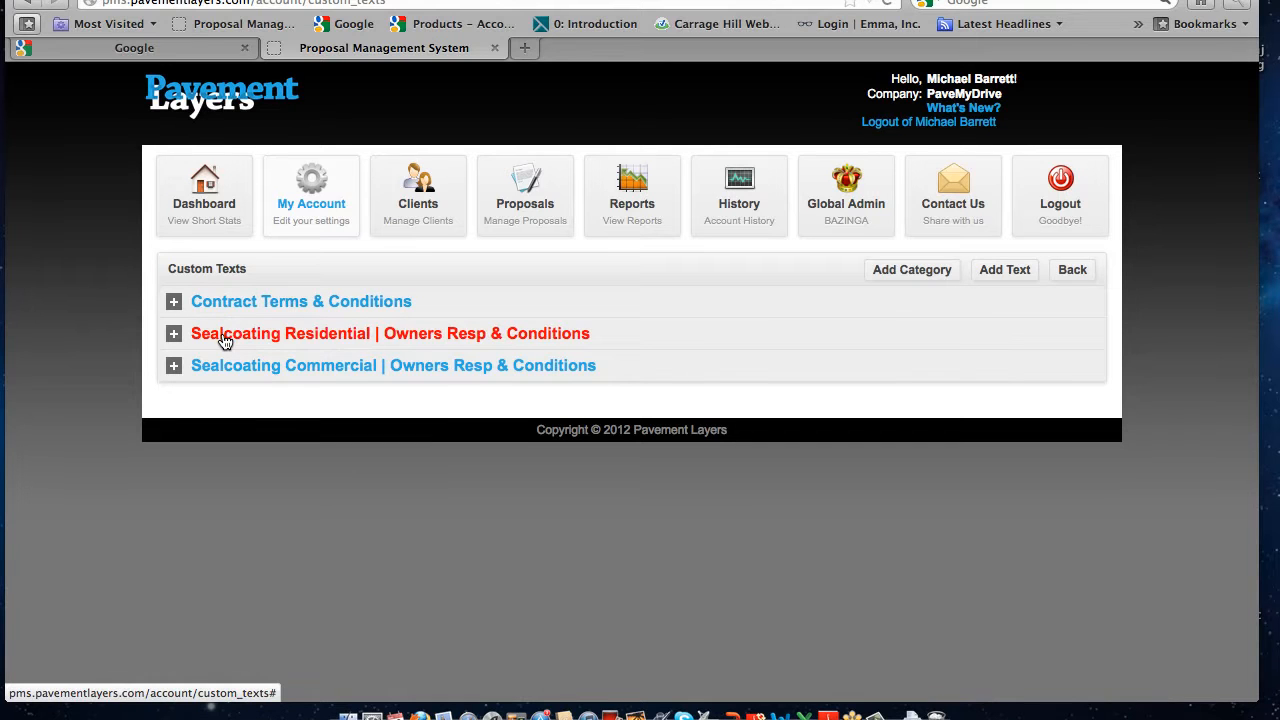
click(313, 343)
scroll(312, 340, down, 3)
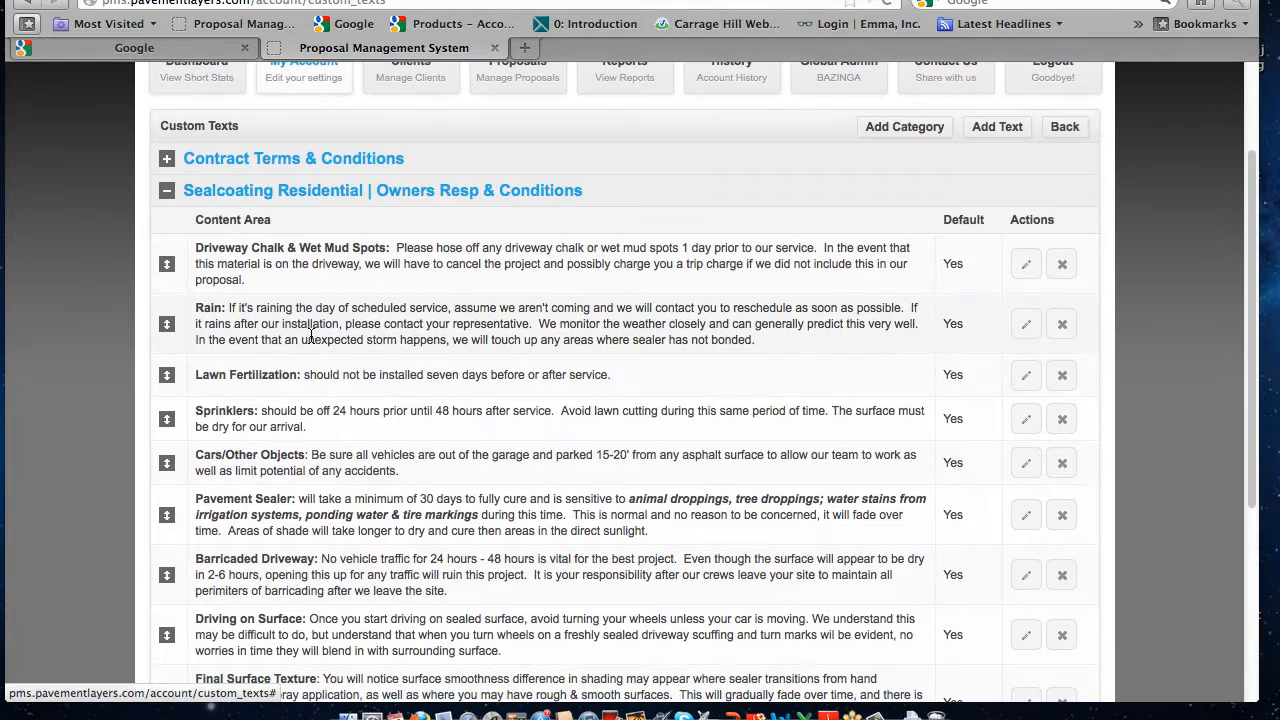
scroll(313, 337, down, 2)
scroll(340, 337, up, 3)
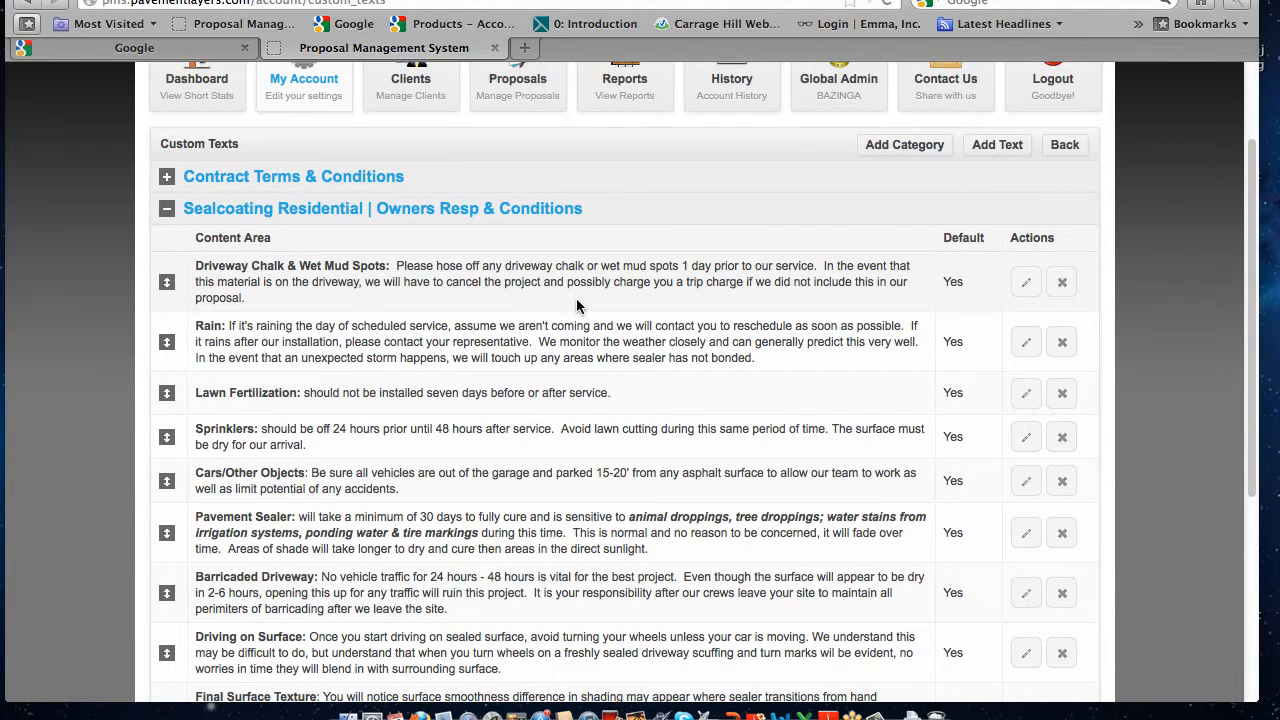
Open the Driveway Chalk & Wet Mud Spots text for editing, save it without changes and dismiss the confirmation
click(1025, 285)
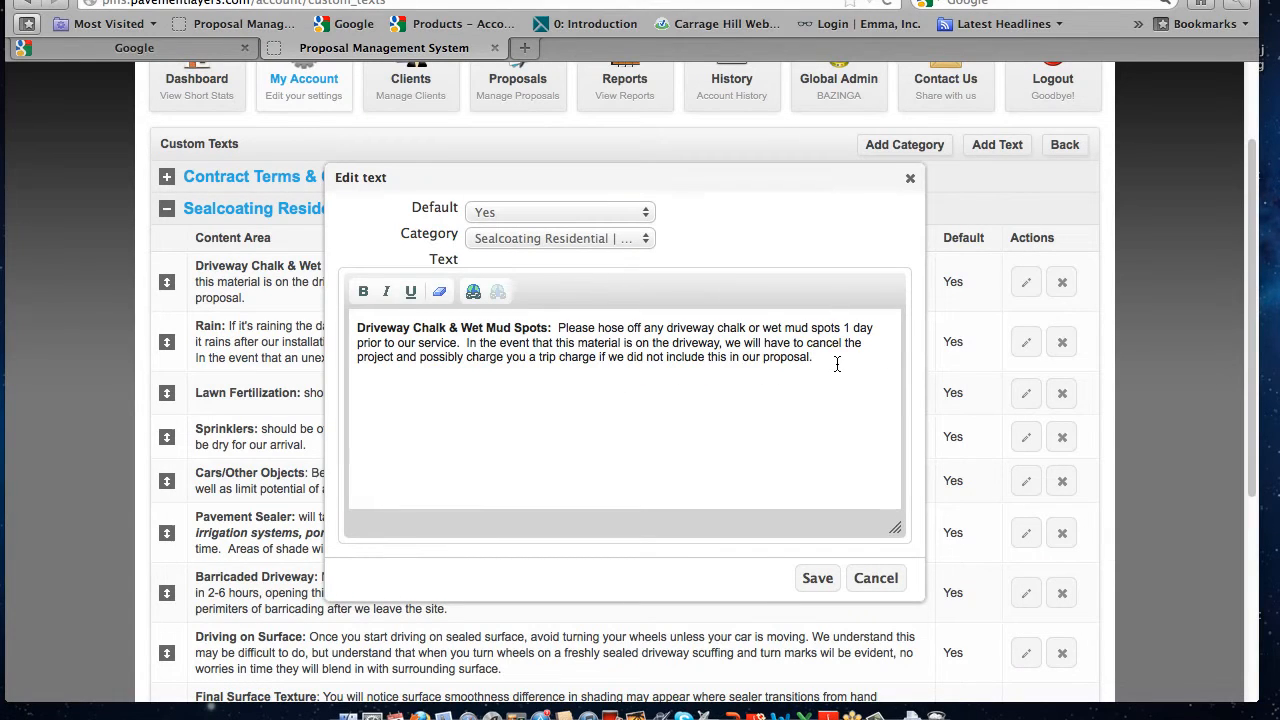
click(818, 577)
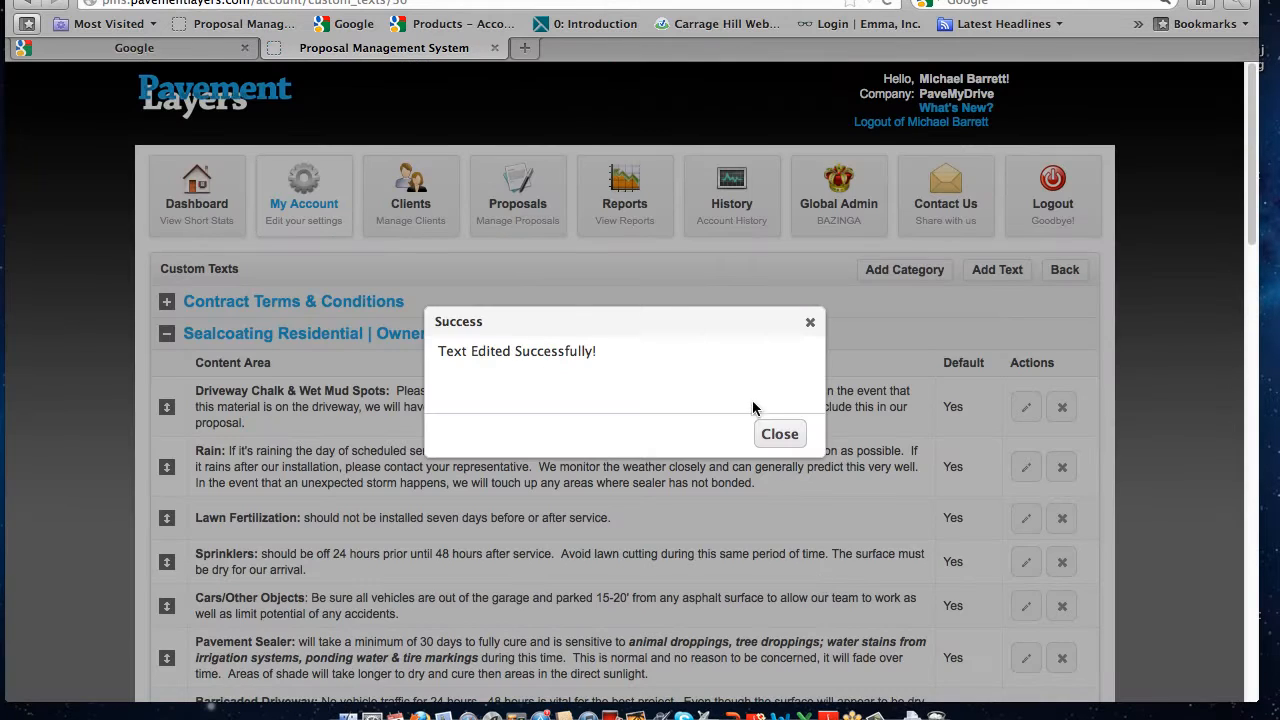
click(781, 440)
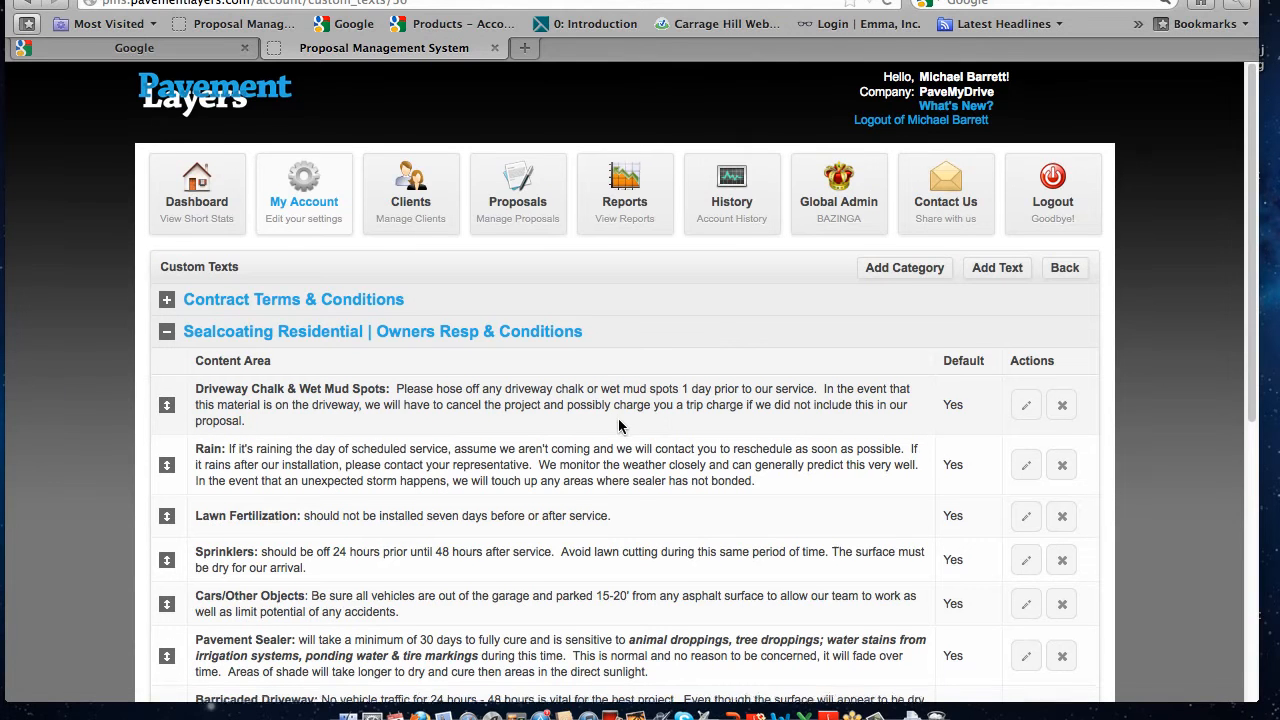
Review the full list of Sealcoating Residential conditions, then collapse that category
scroll(600, 415, down, 5)
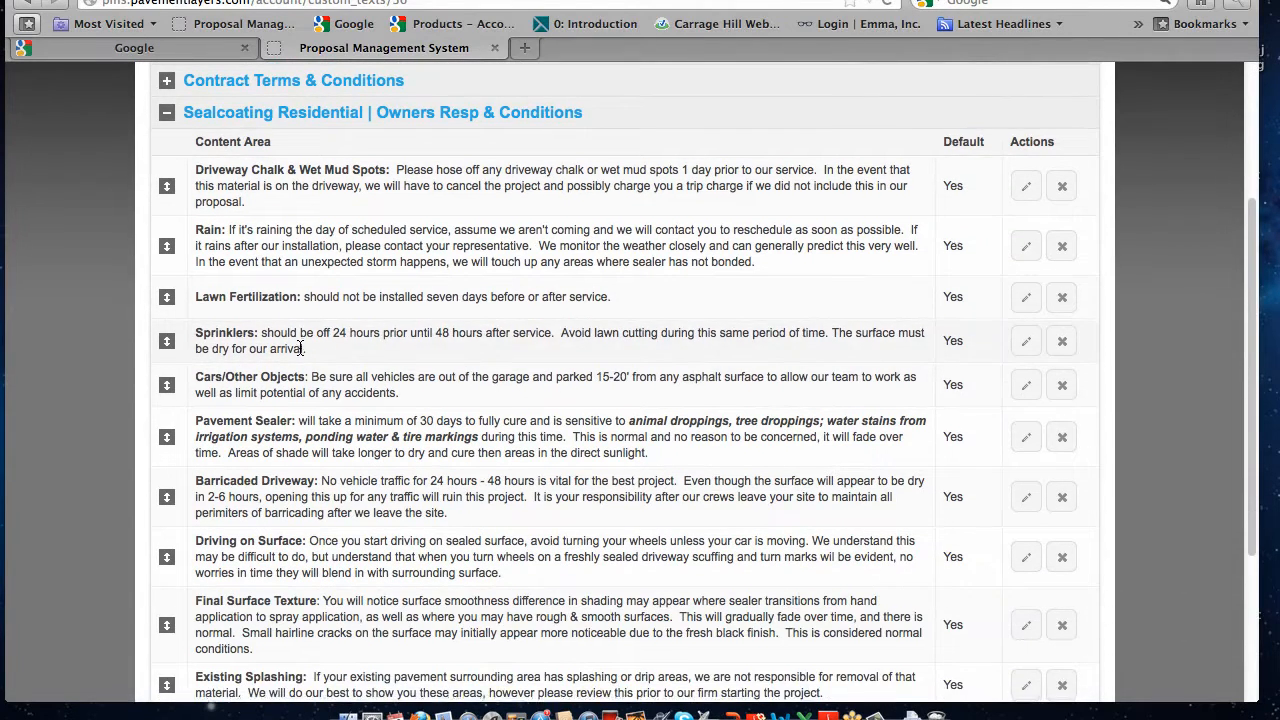
scroll(320, 360, down, 2)
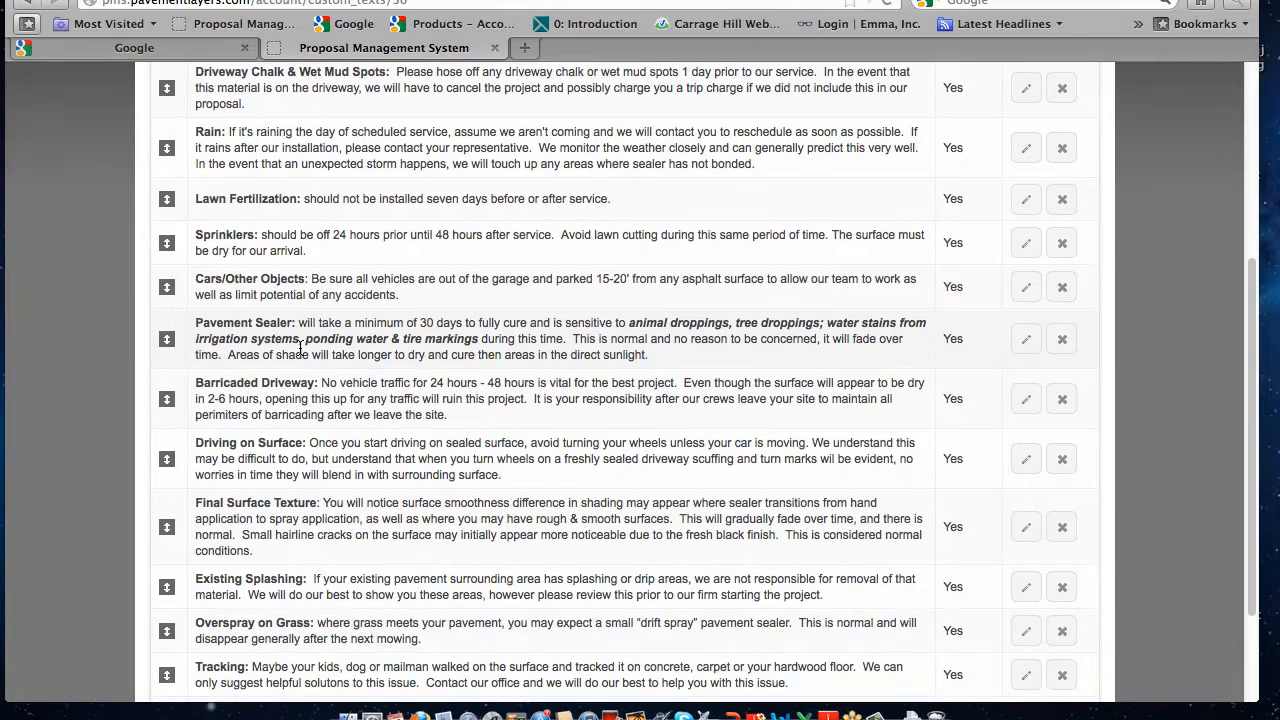
scroll(300, 350, down, 4)
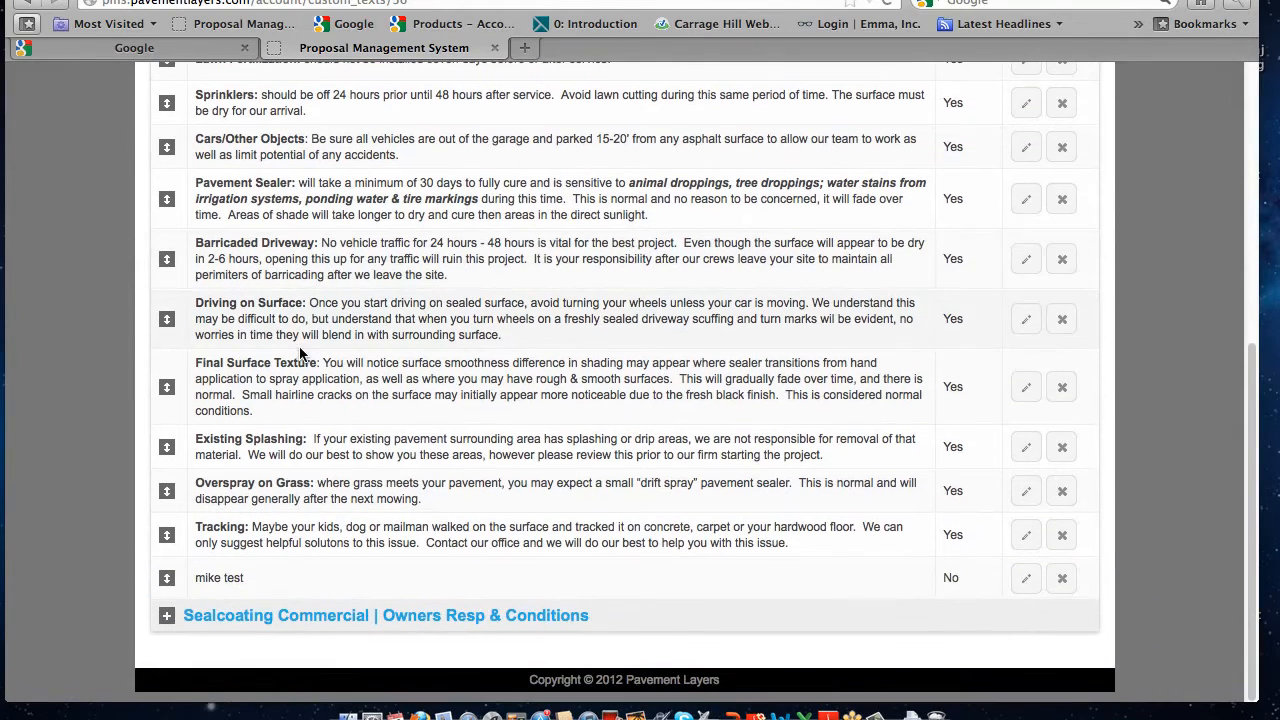
scroll(300, 352, up, 7)
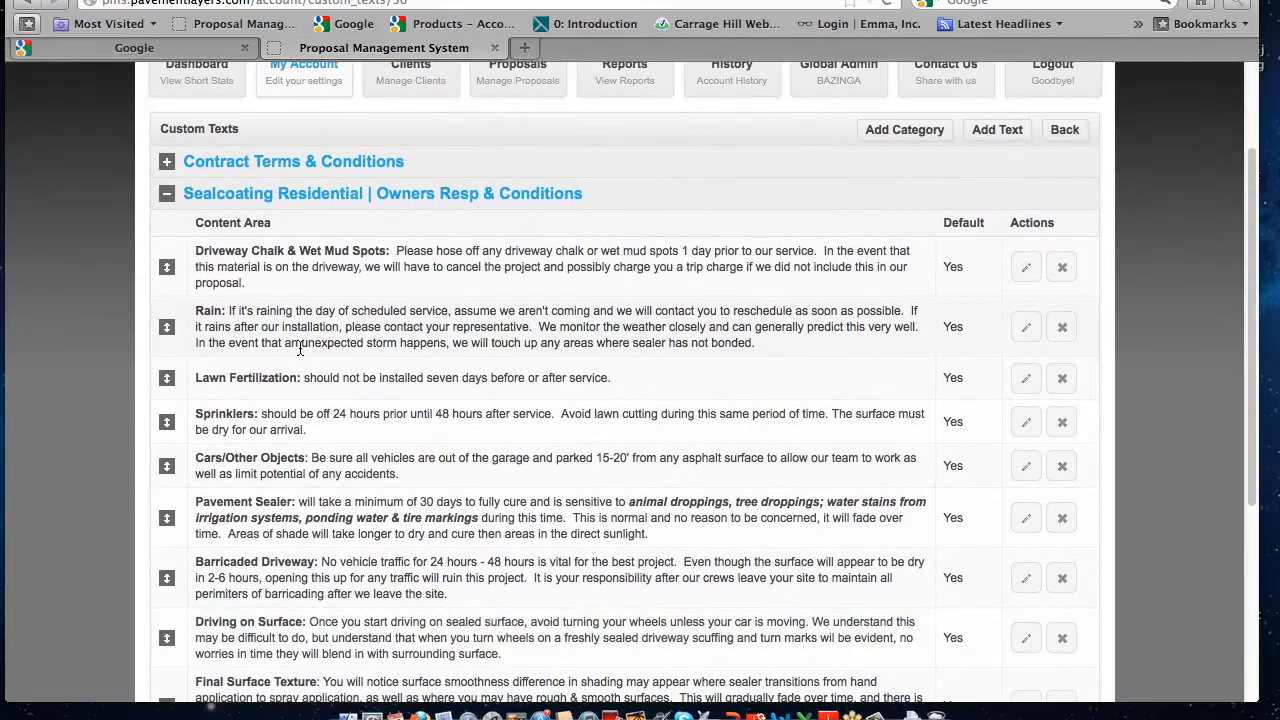
click(200, 194)
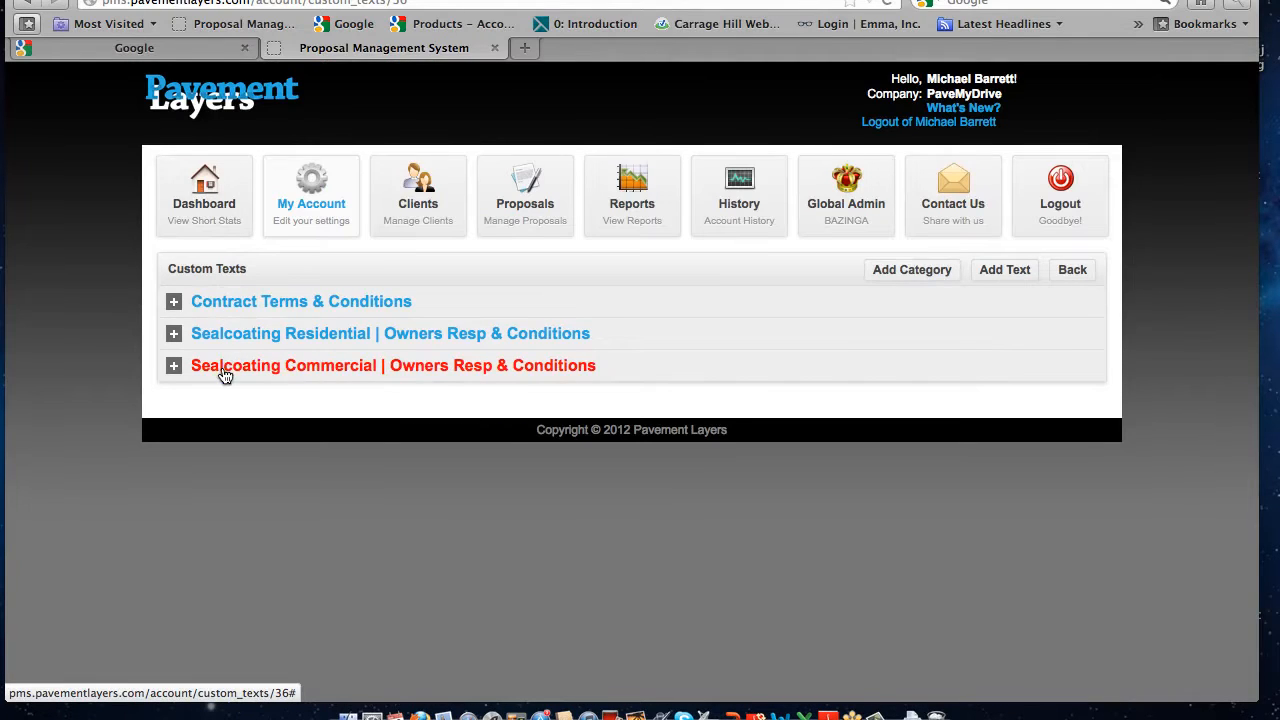
Add a new custom text category named "Add Any Category" and collapse the Sealcoating Residential category
click(919, 279)
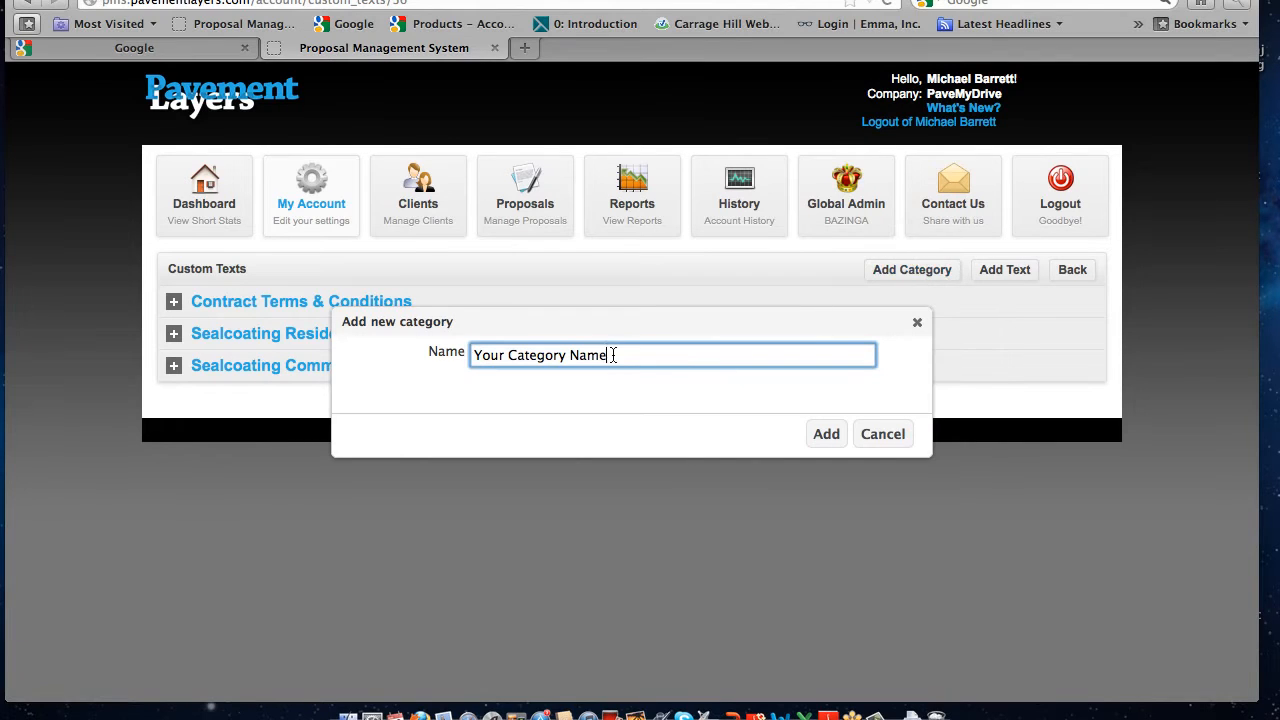
drag(613, 355, 408, 346)
text(Add Any)
click(826, 433)
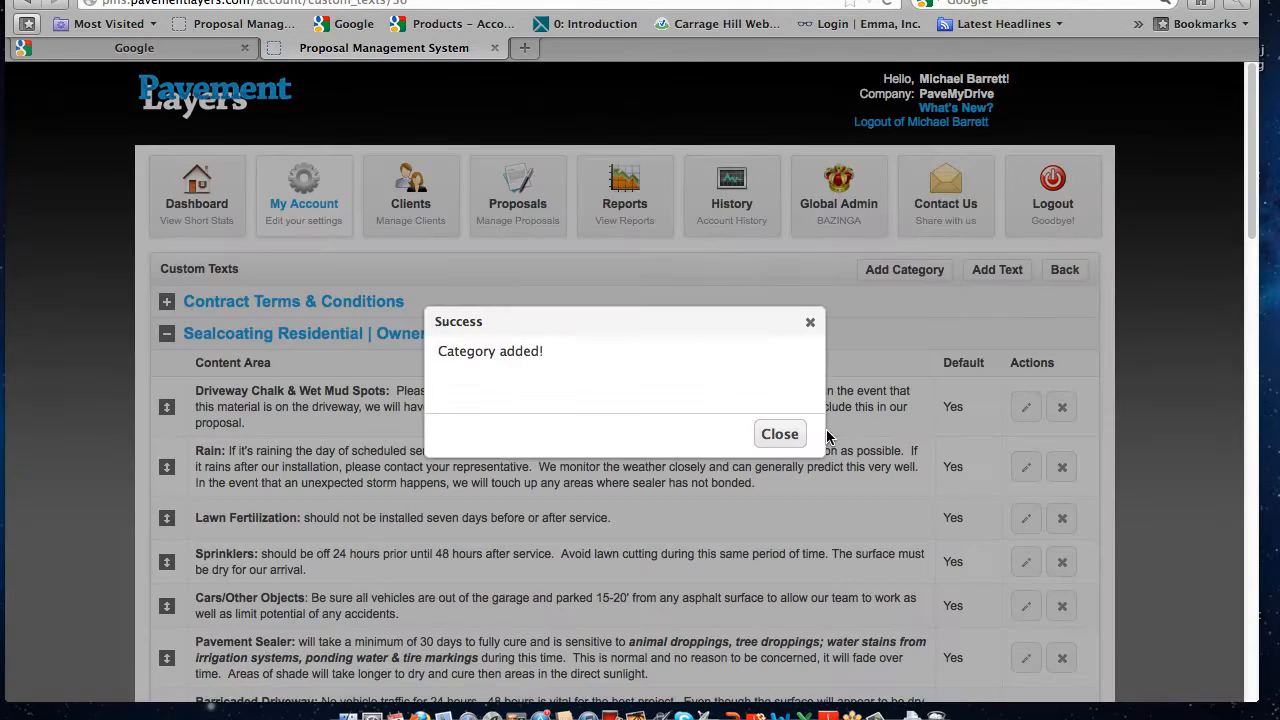
click(779, 434)
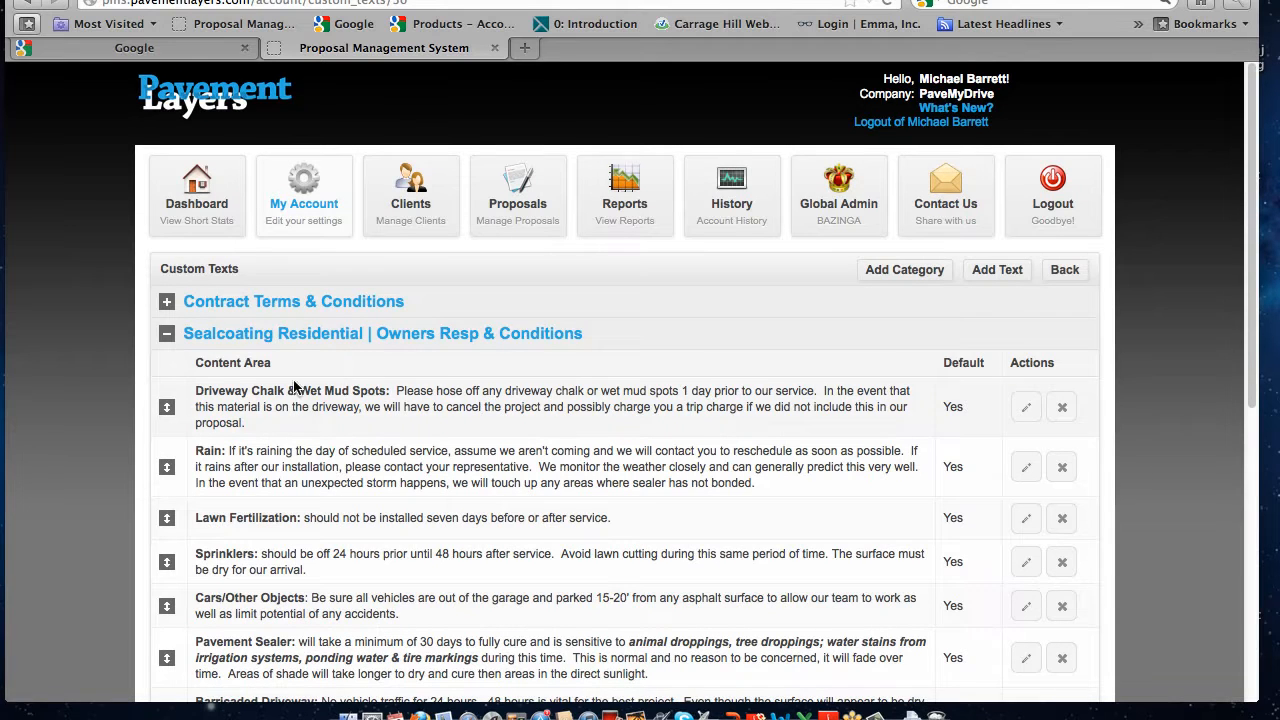
click(167, 334)
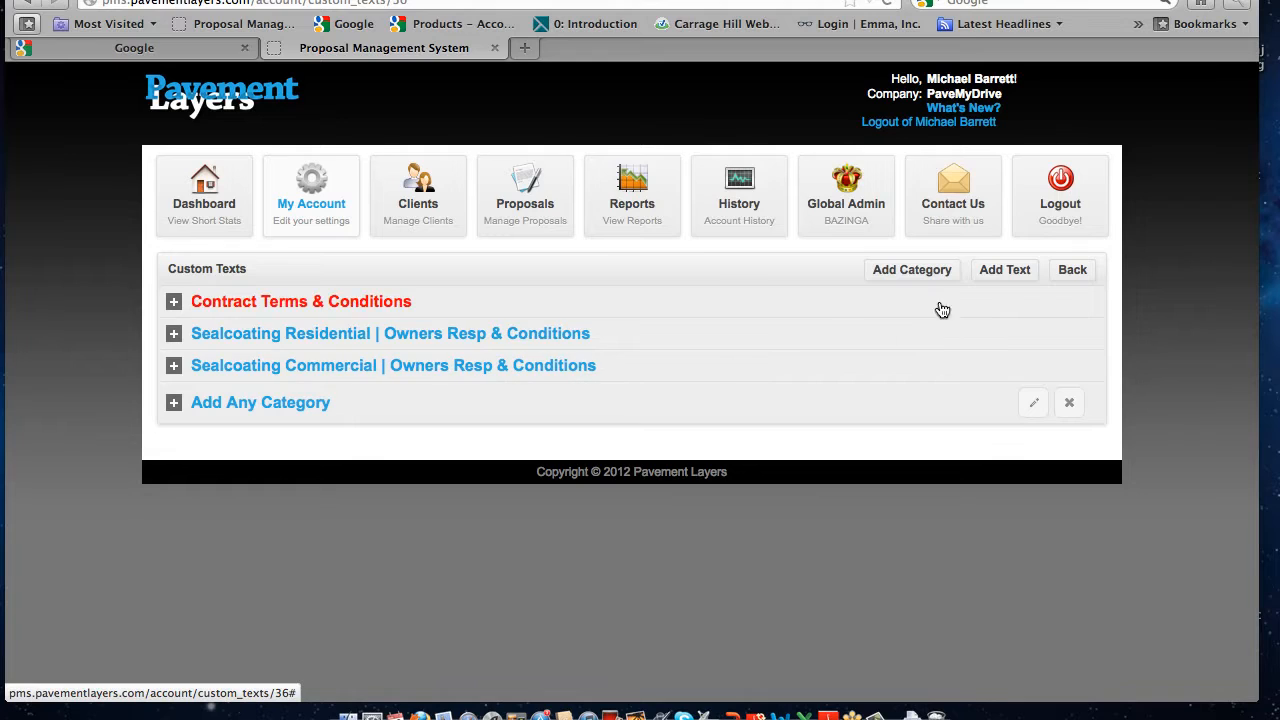
Add the non-default custom text "Exampl;e of the text" to the Add Any Category category
click(1003, 276)
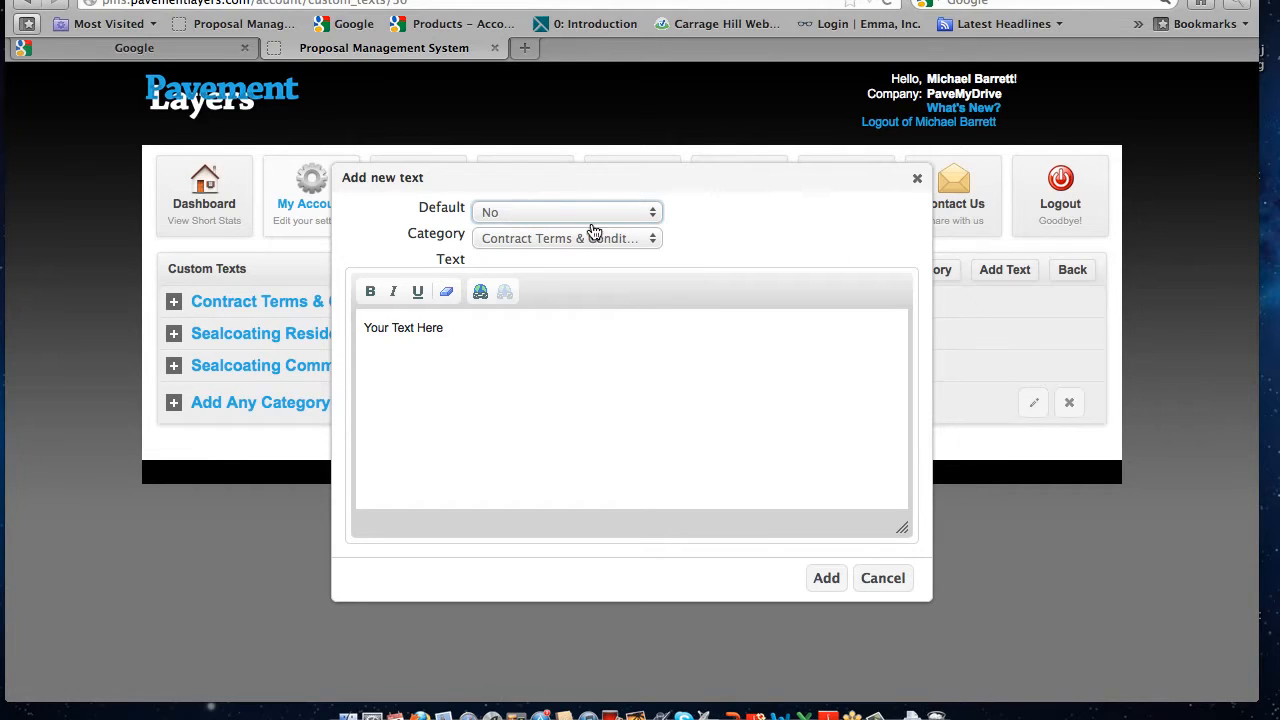
click(645, 236)
click(649, 243)
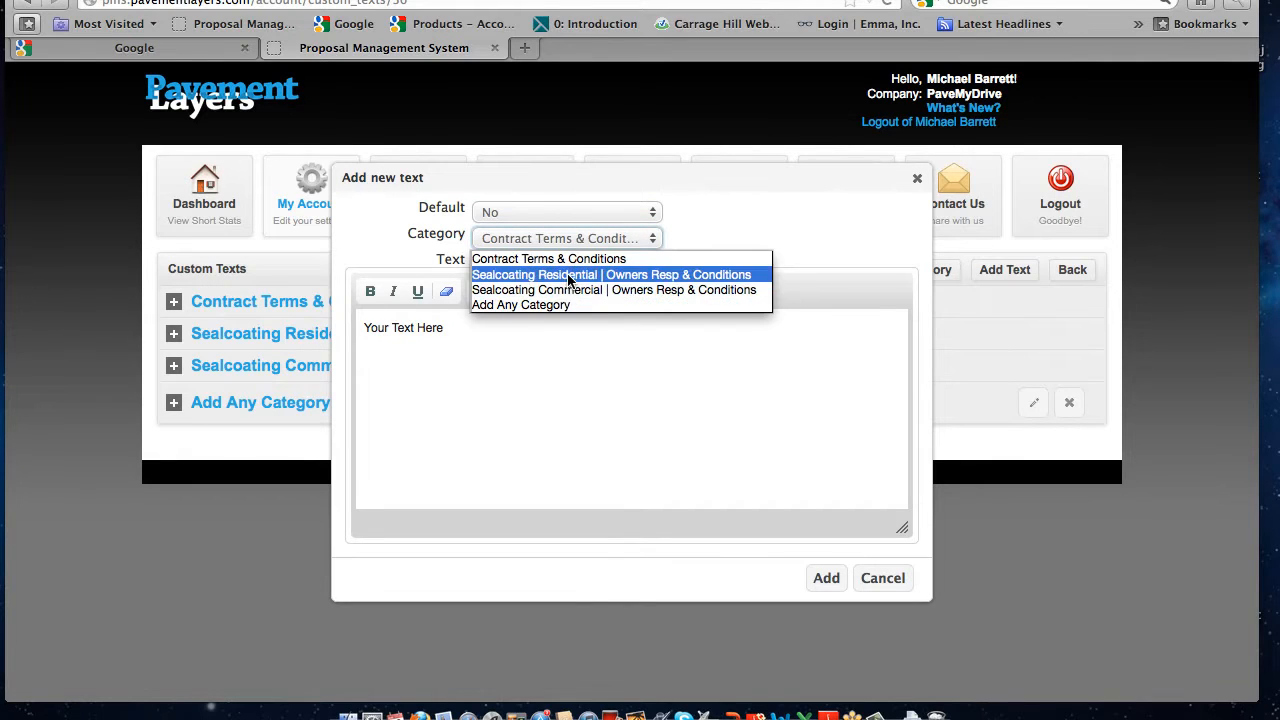
click(557, 304)
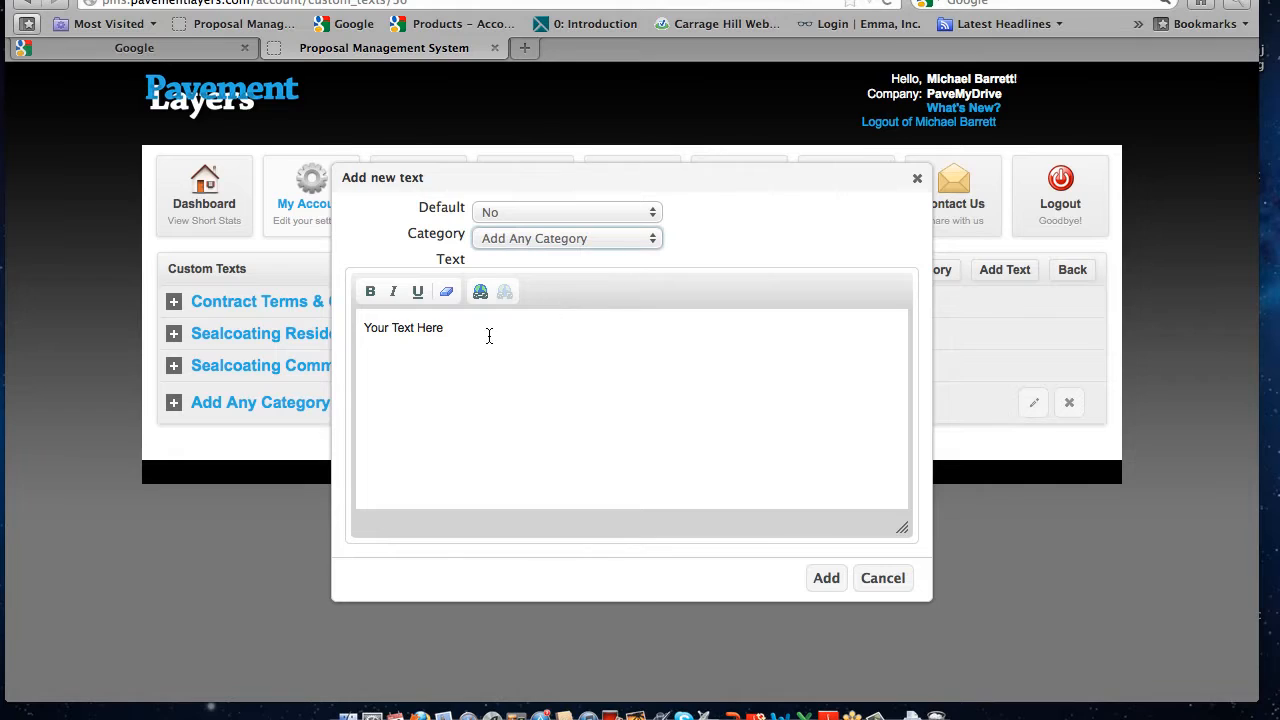
drag(489, 336, 367, 331)
text(Exampl;e of the text)
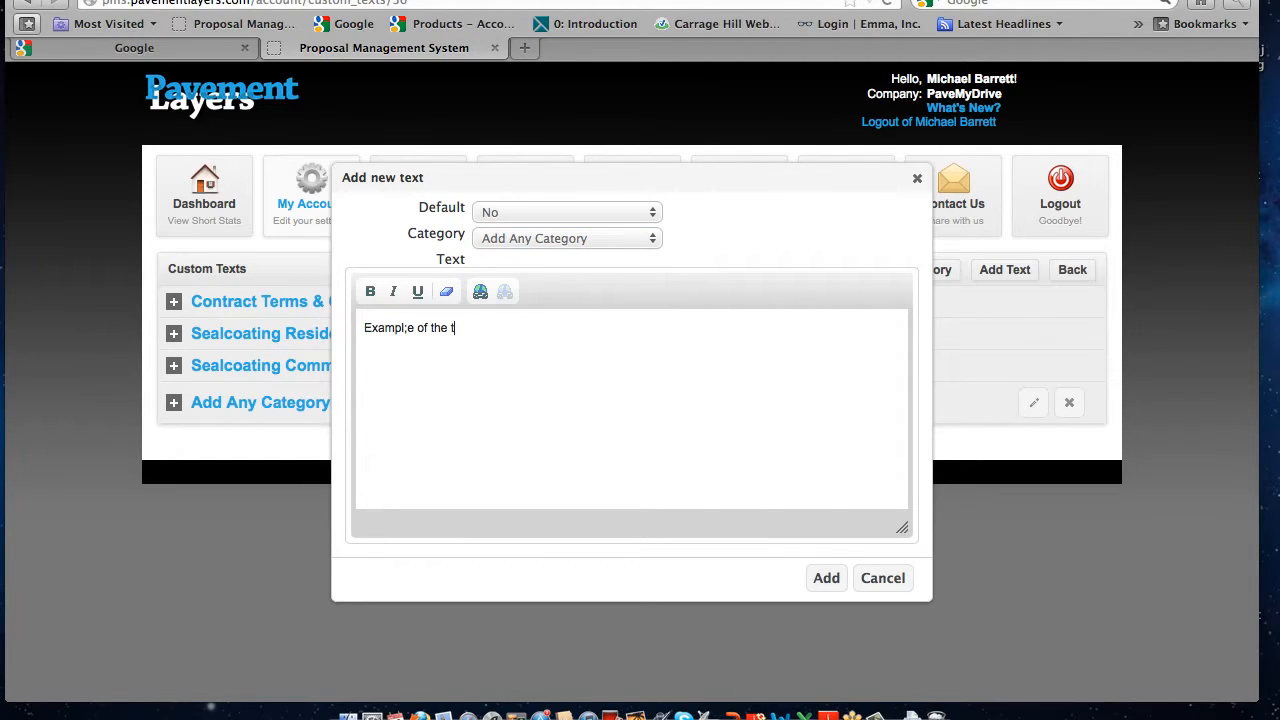
click(823, 578)
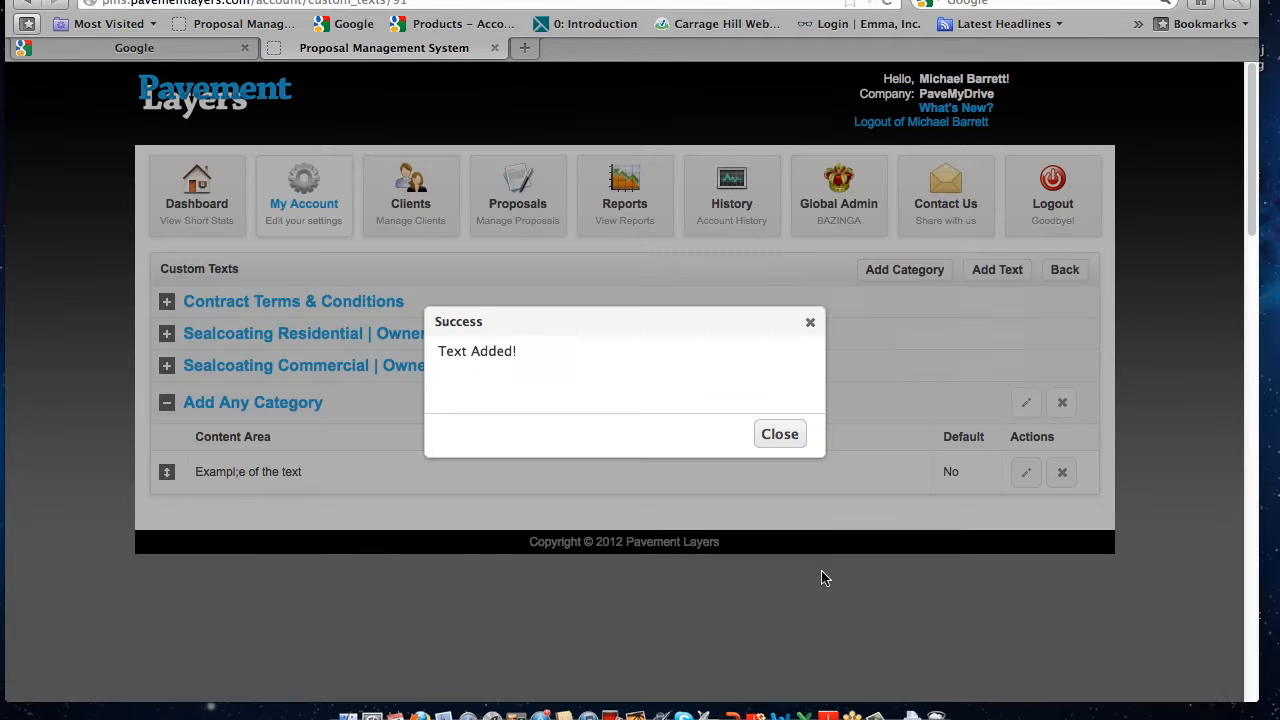
click(780, 434)
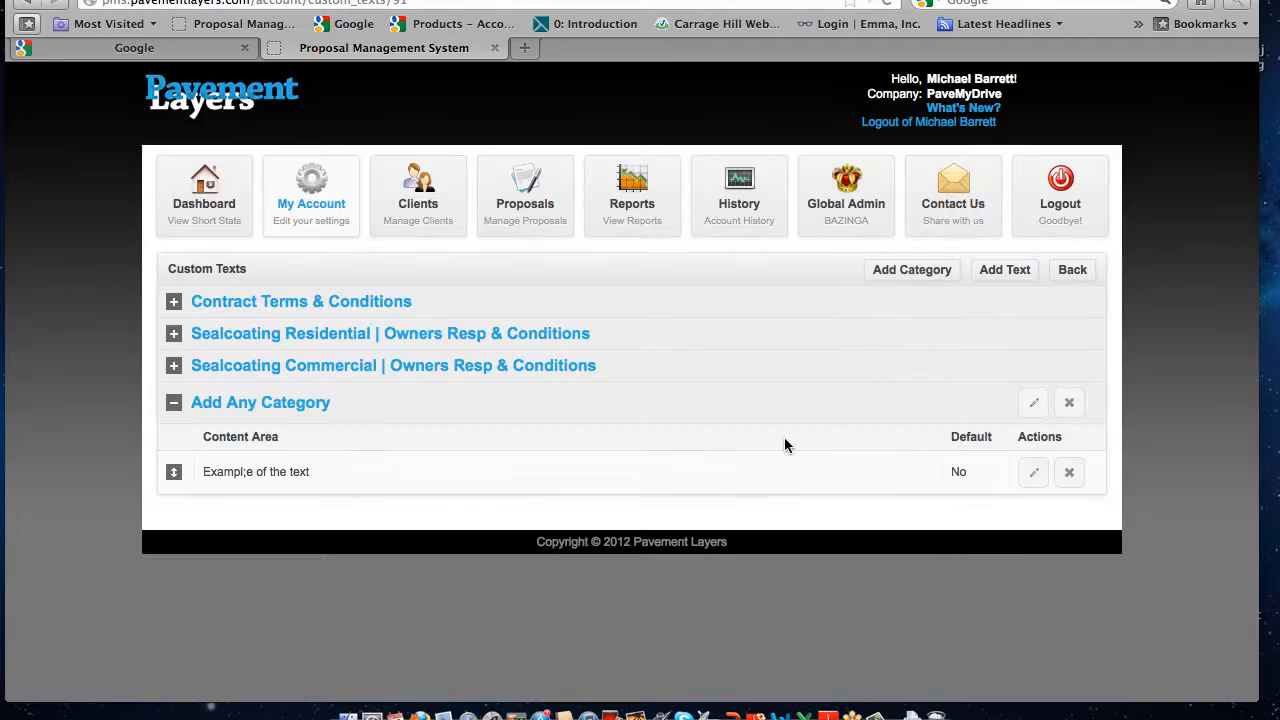
Highlight the new text under Add Any Category and collapse that category
drag(312, 474, 197, 471)
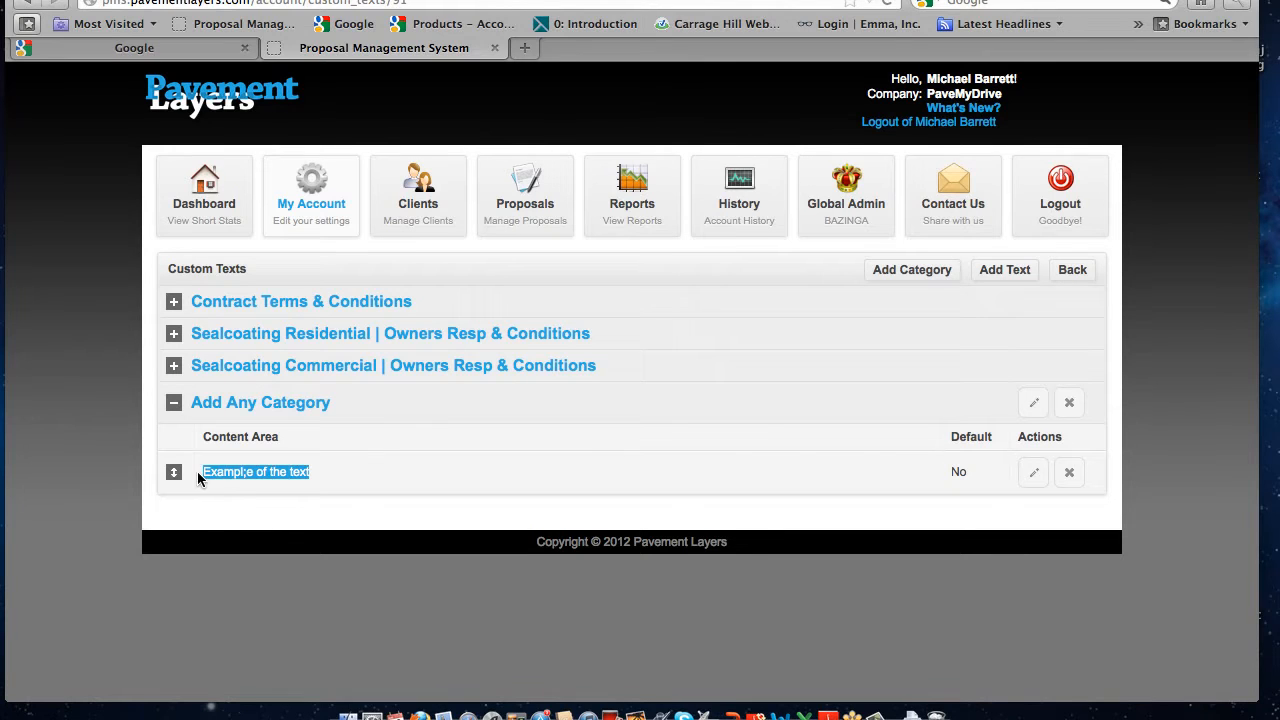
click(243, 406)
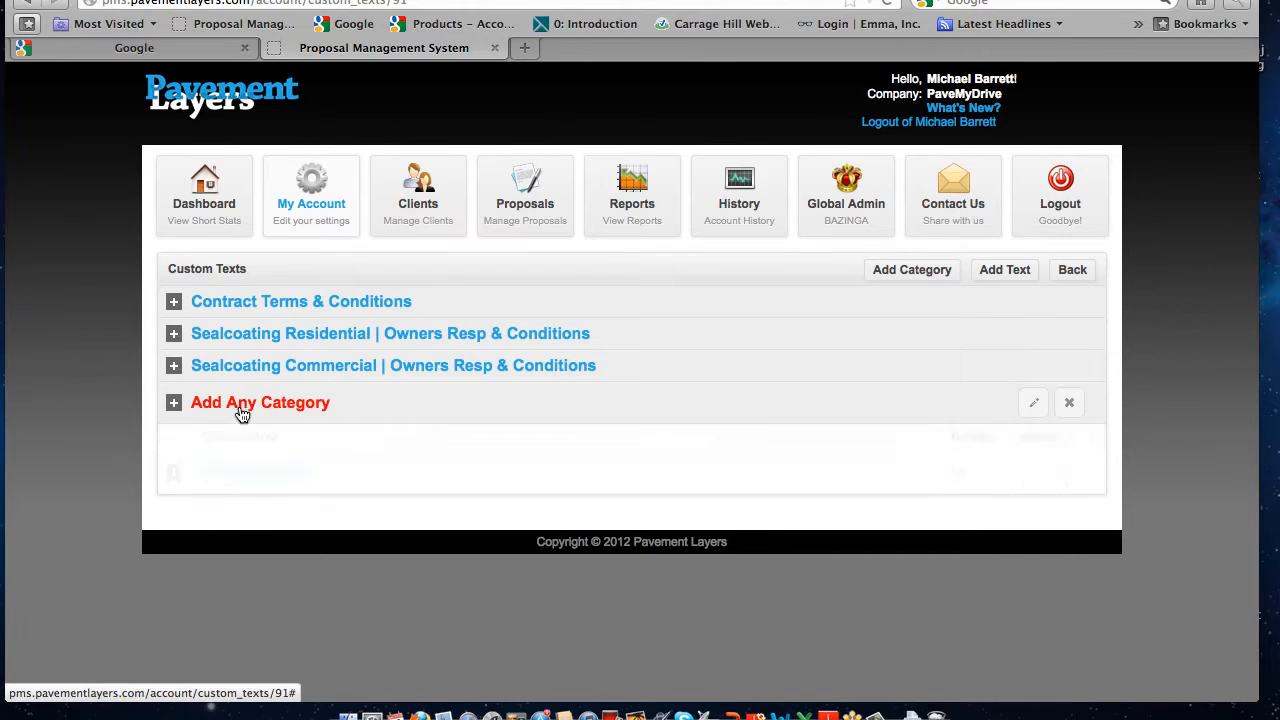
mouse_move(243, 406)
mouse_down()
mouse_move(251, 346)
mouse_move(247, 416)
mouse_up()
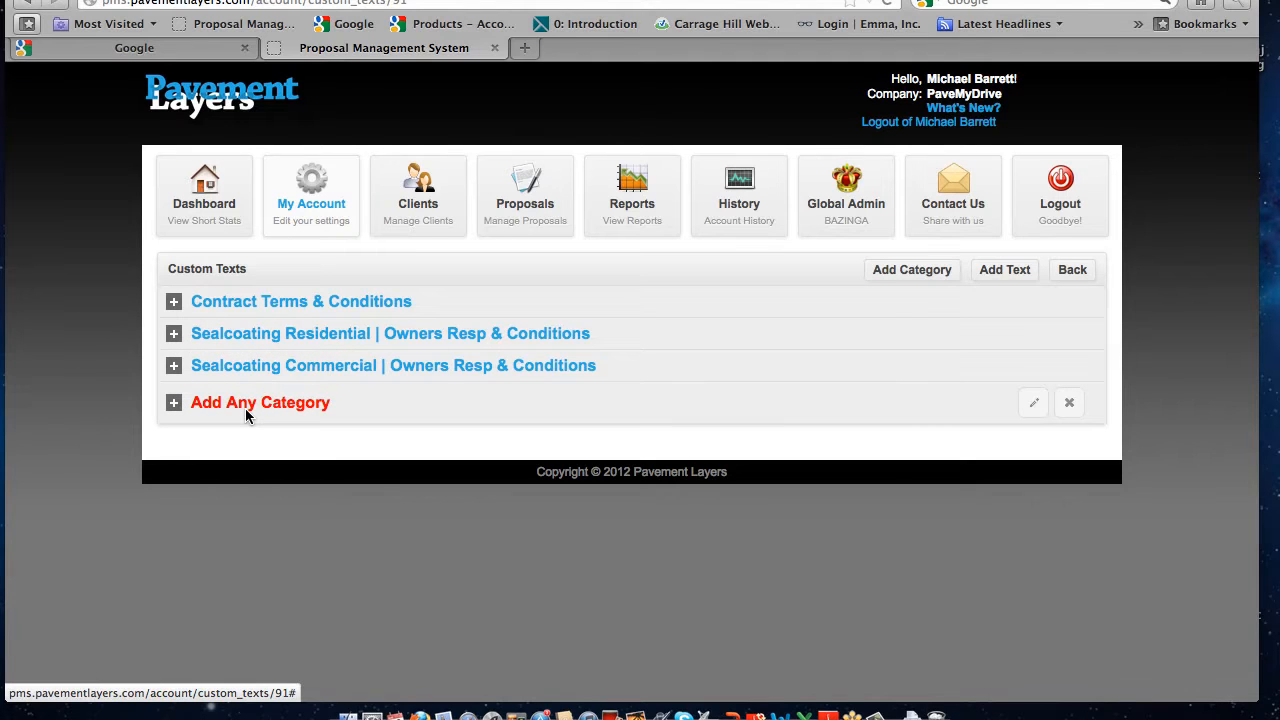
Expand the Sealcoating Residential category, look through its conditions from Driveway Chalk & Wet Mud Spots onward, and collapse it
click(251, 337)
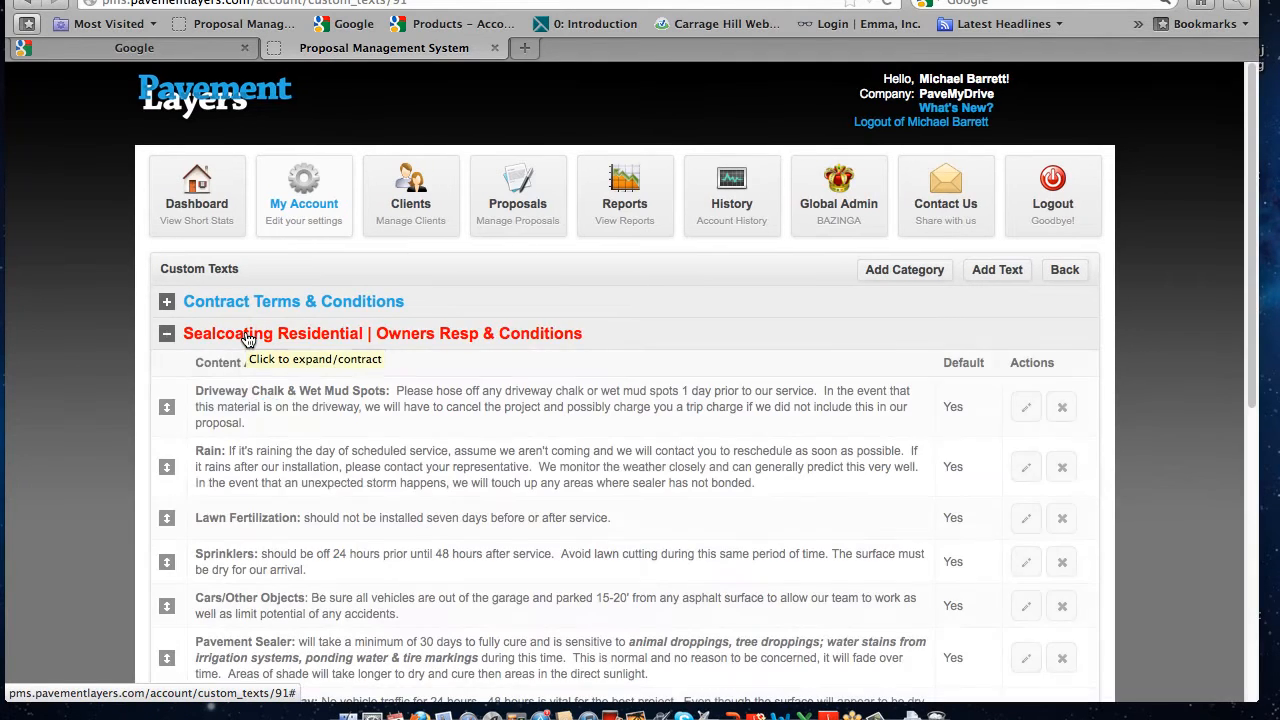
drag(247, 423, 195, 392)
scroll(240, 481, down, 5)
scroll(240, 481, down, 6)
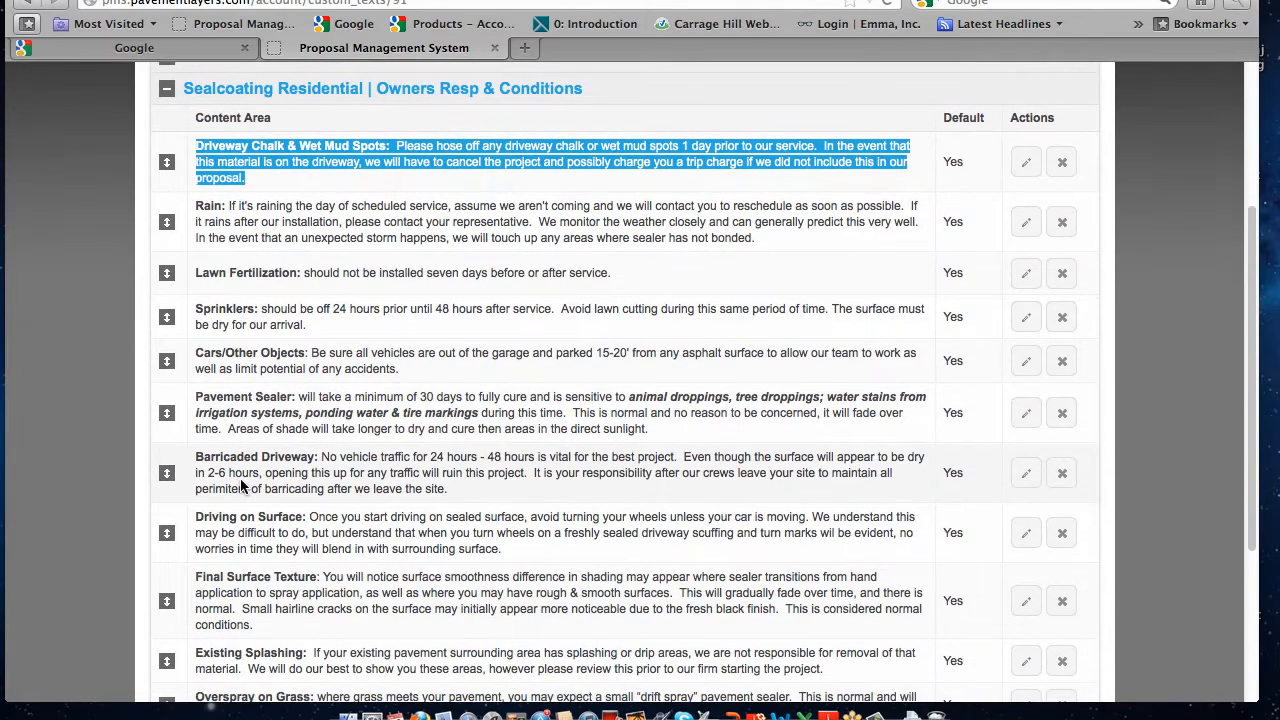
scroll(240, 481, up, 10)
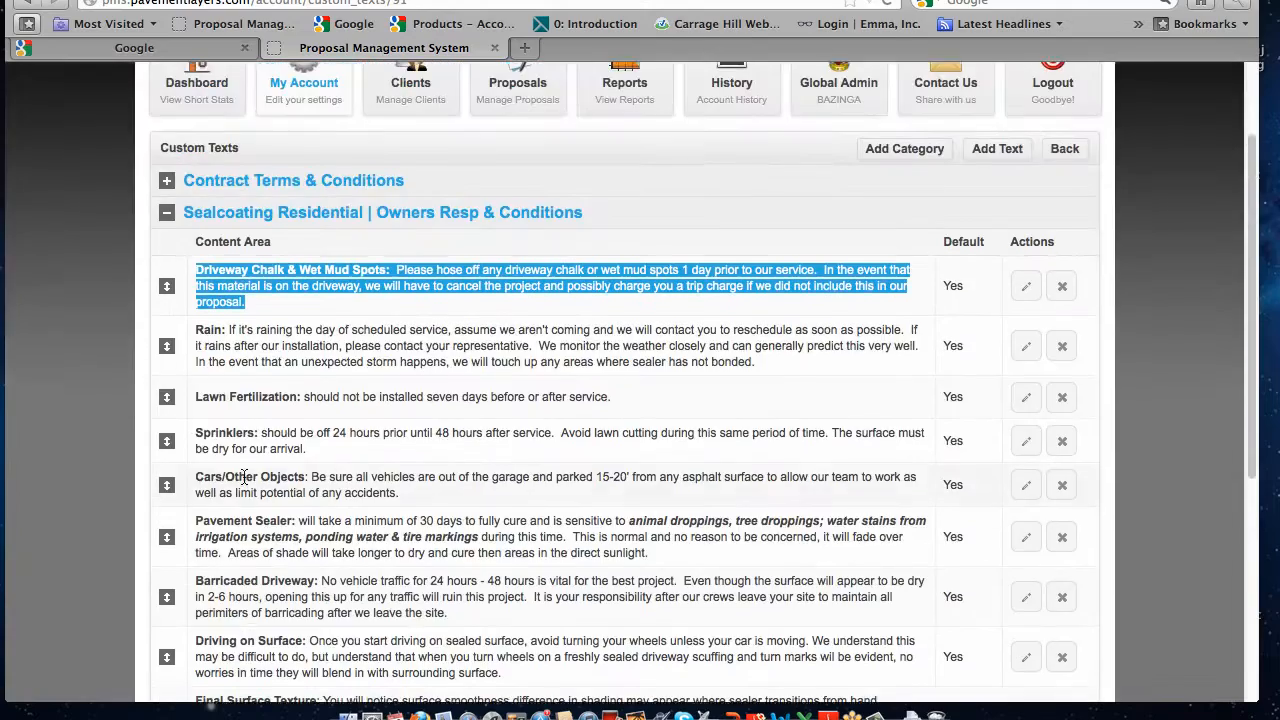
click(304, 357)
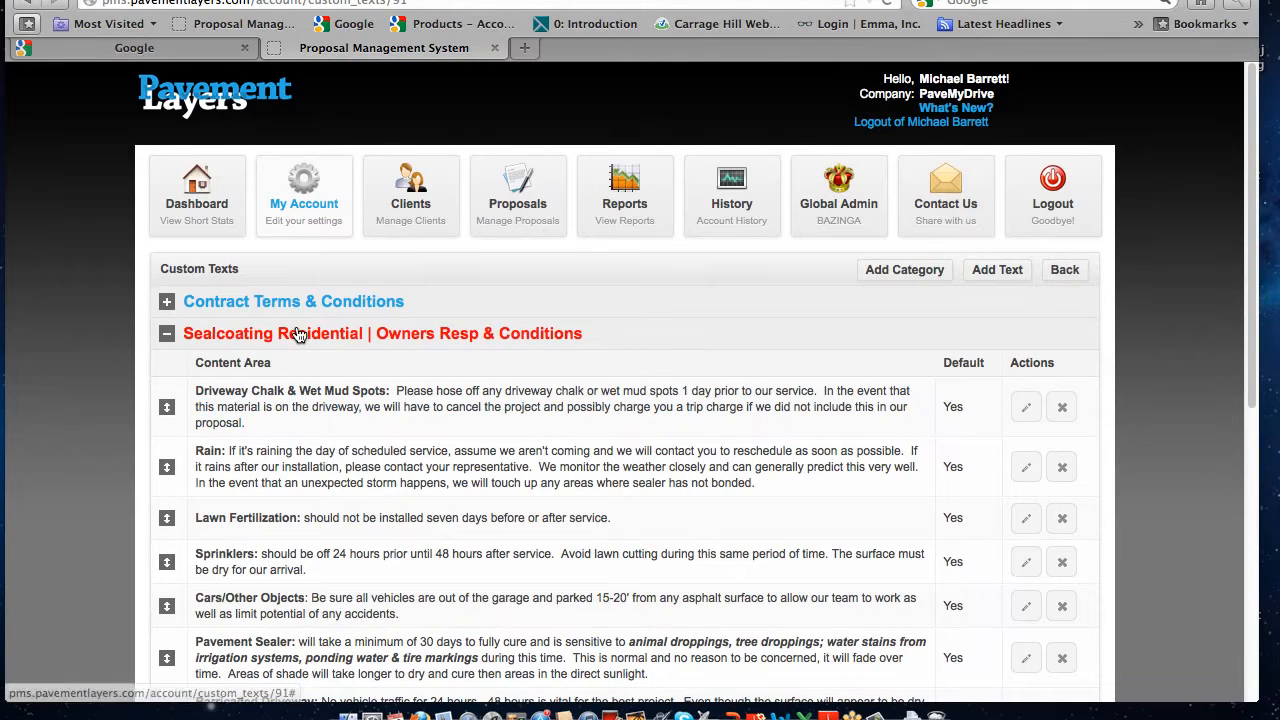
click(168, 336)
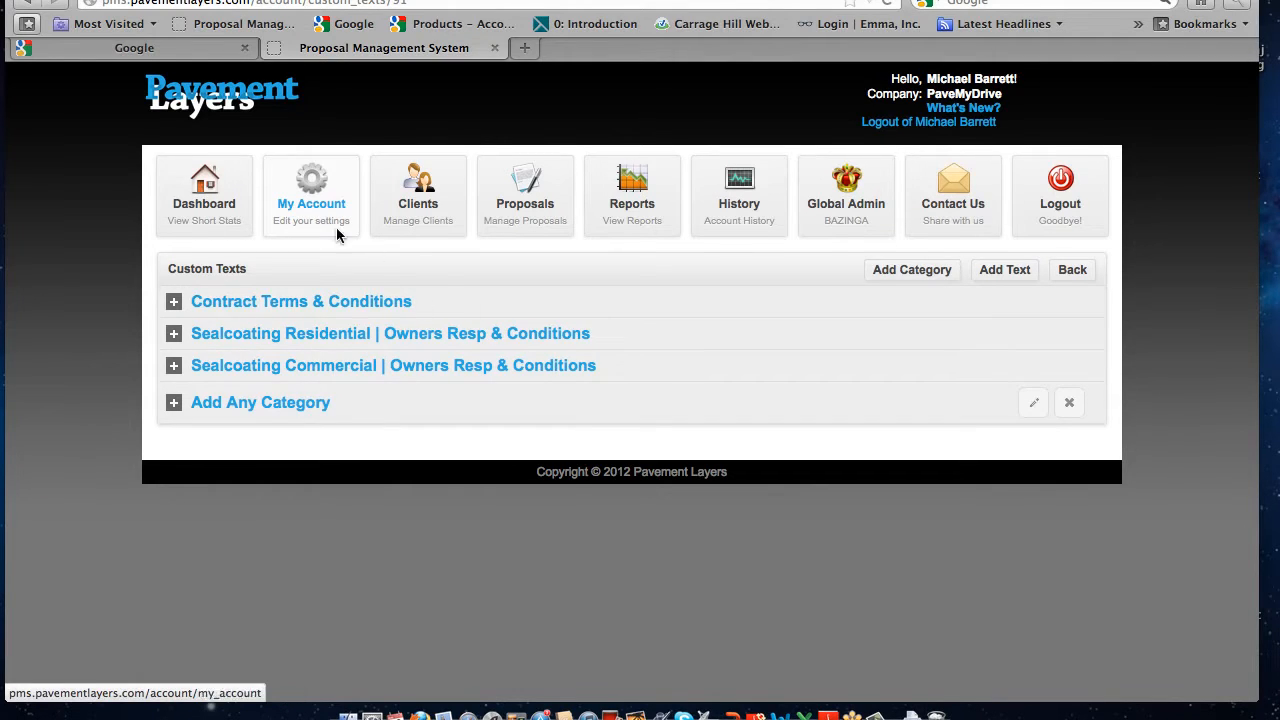
Start a new proposal for an existing client from the dashboard, choosing the Barrett Industries client
click(204, 195)
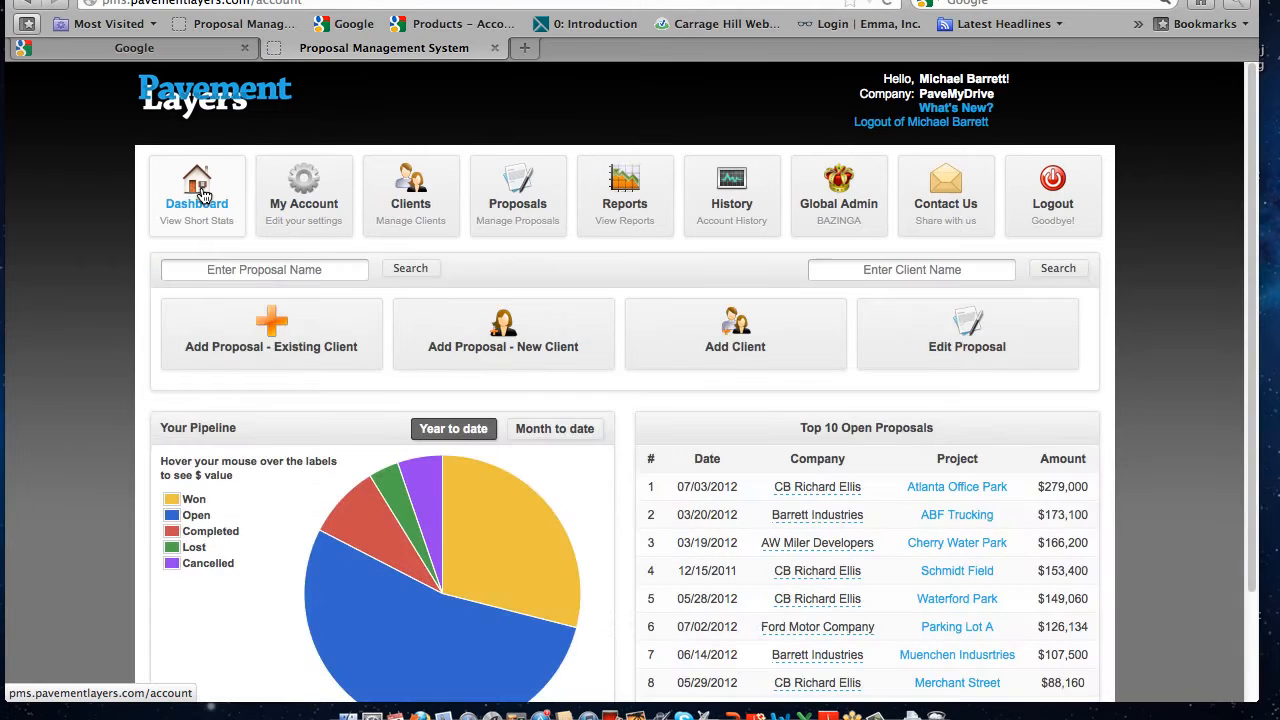
click(263, 340)
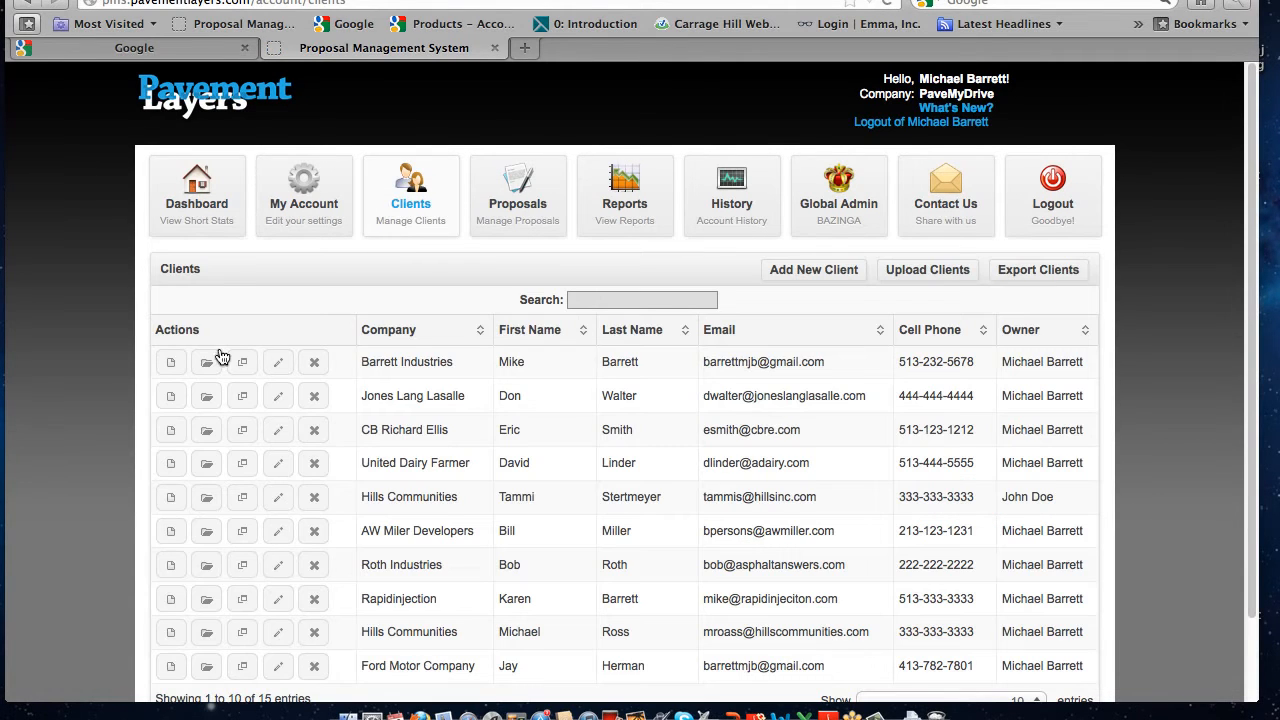
click(171, 365)
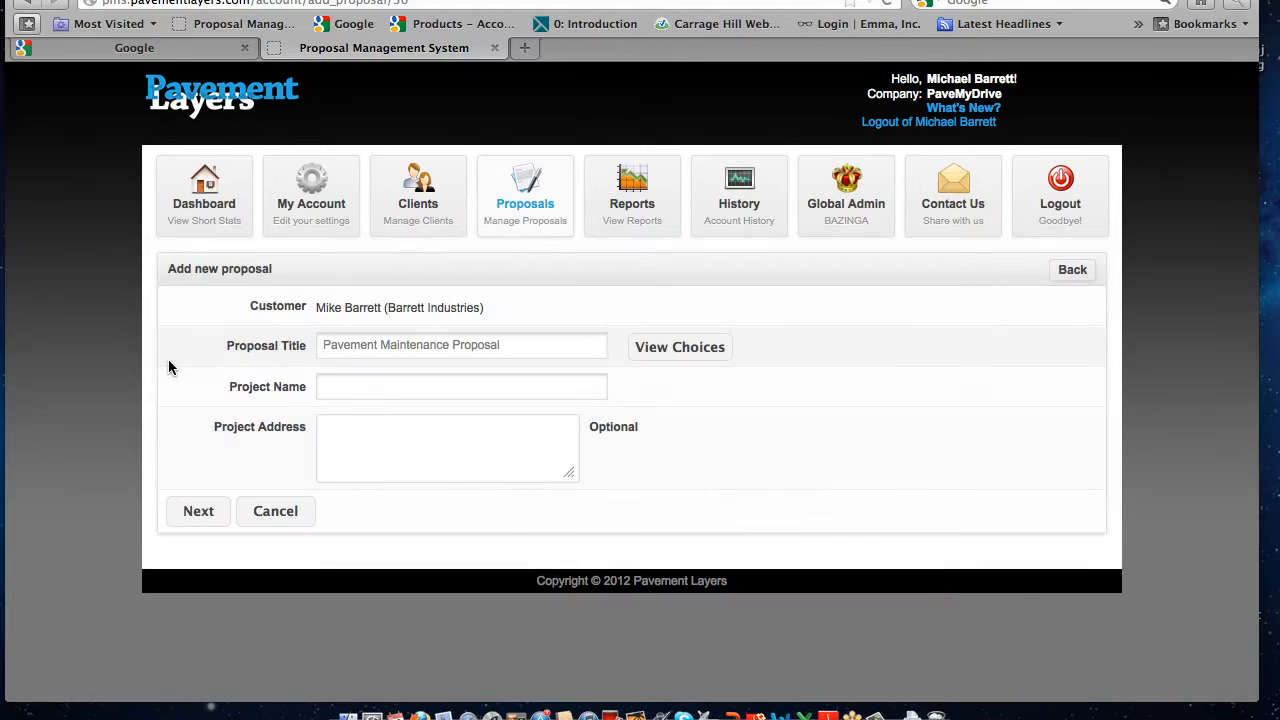
Enter Test as the project name, fill in the project address and continue to the proposal's items
click(354, 386)
text(Test)
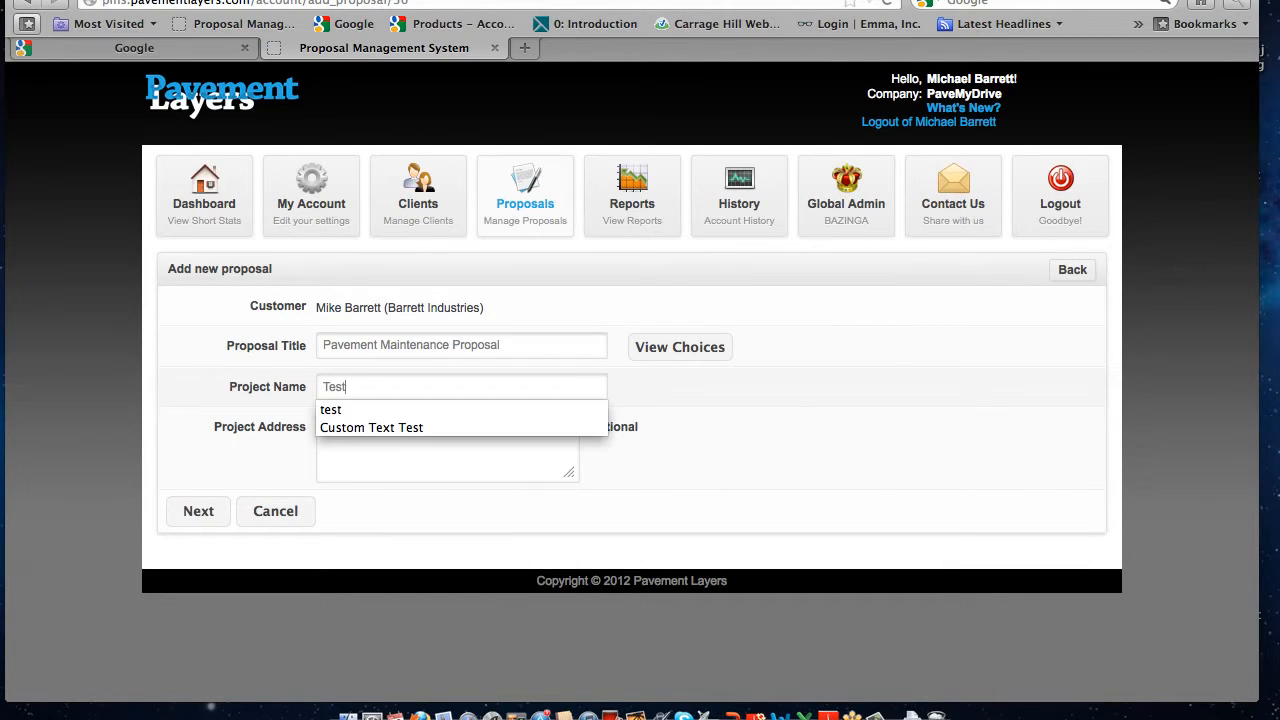
key(Tab)
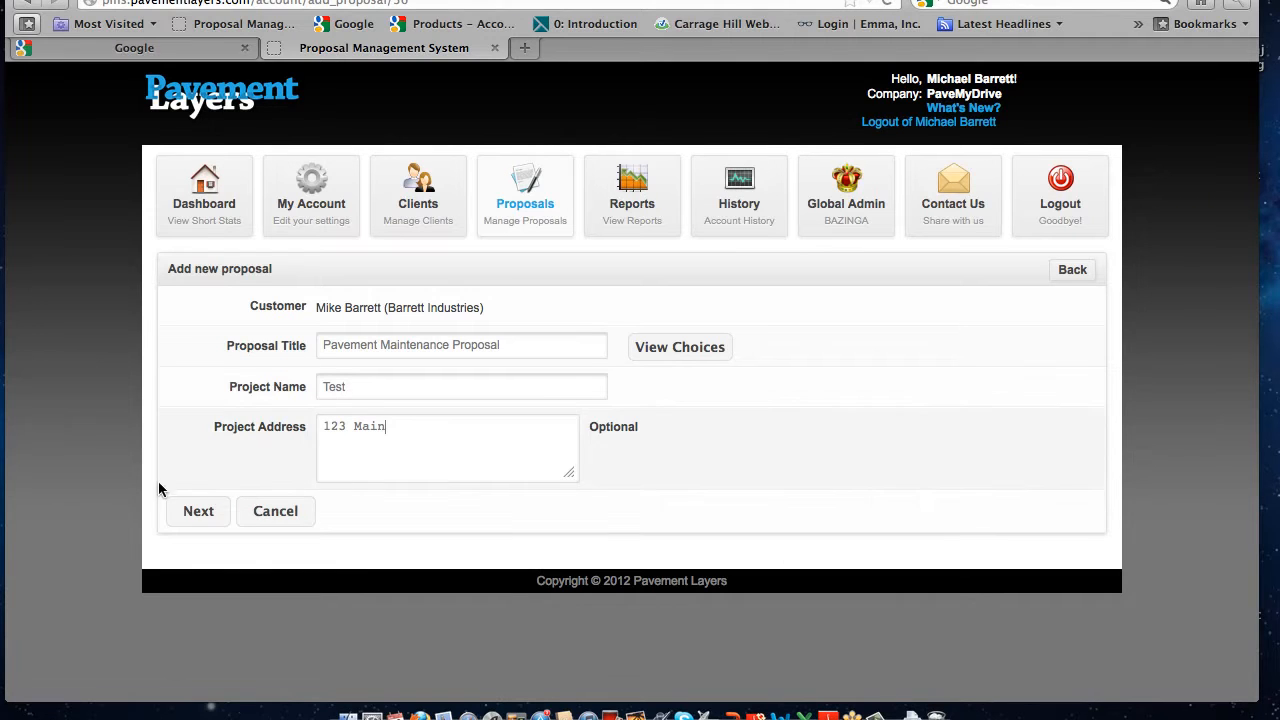
click(183, 512)
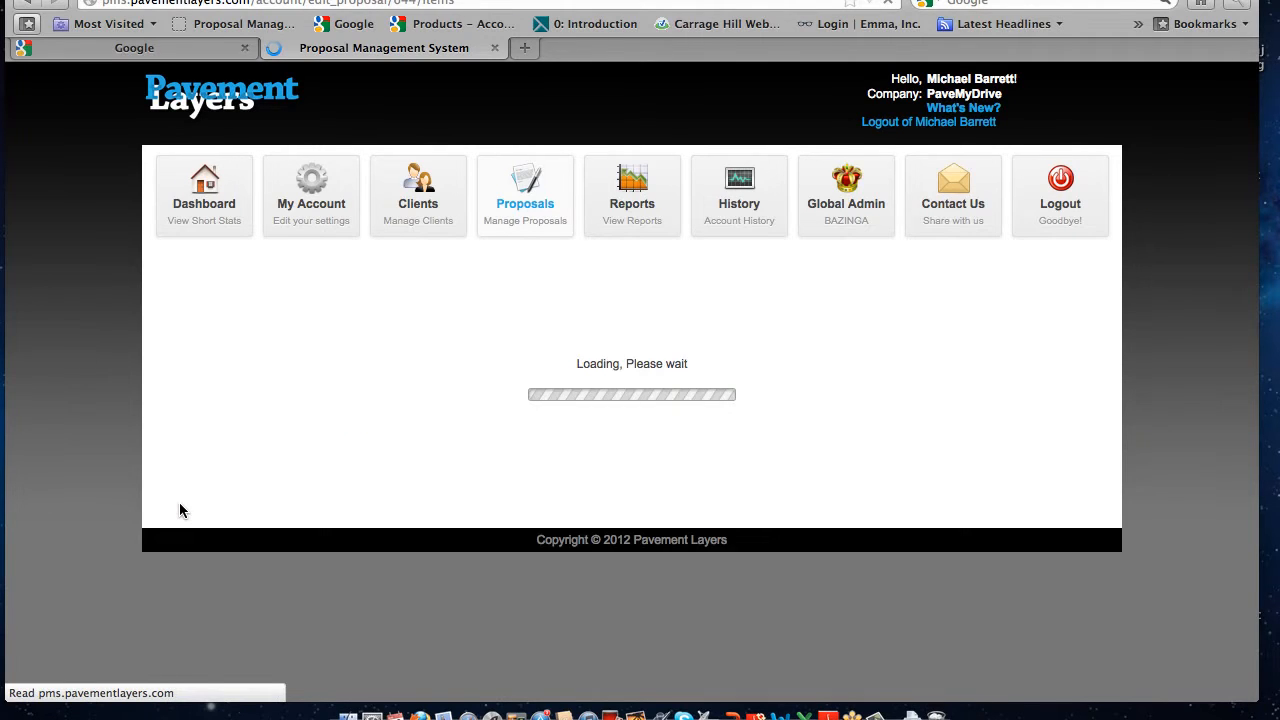
Add a Pavement Repair milling item for the Dock Area with measurement 200 square yards, depth 2 inches and price $6,000
scroll(329, 491, down, 2)
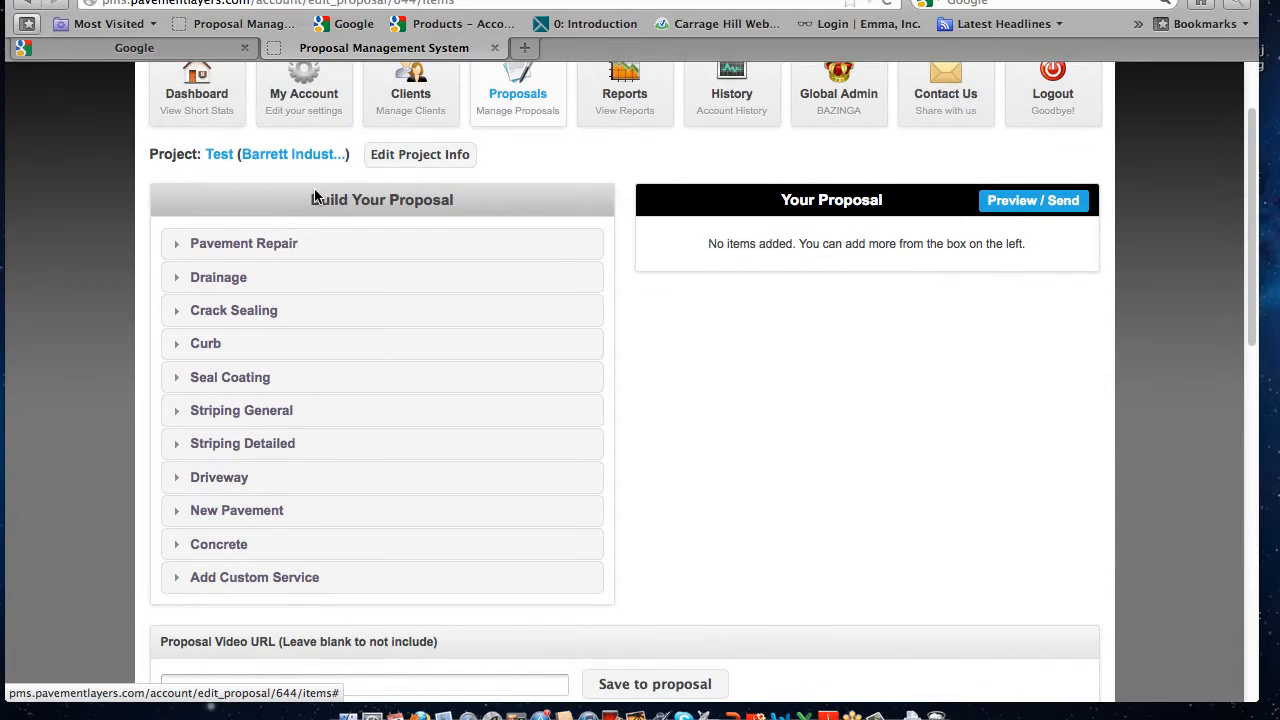
click(269, 250)
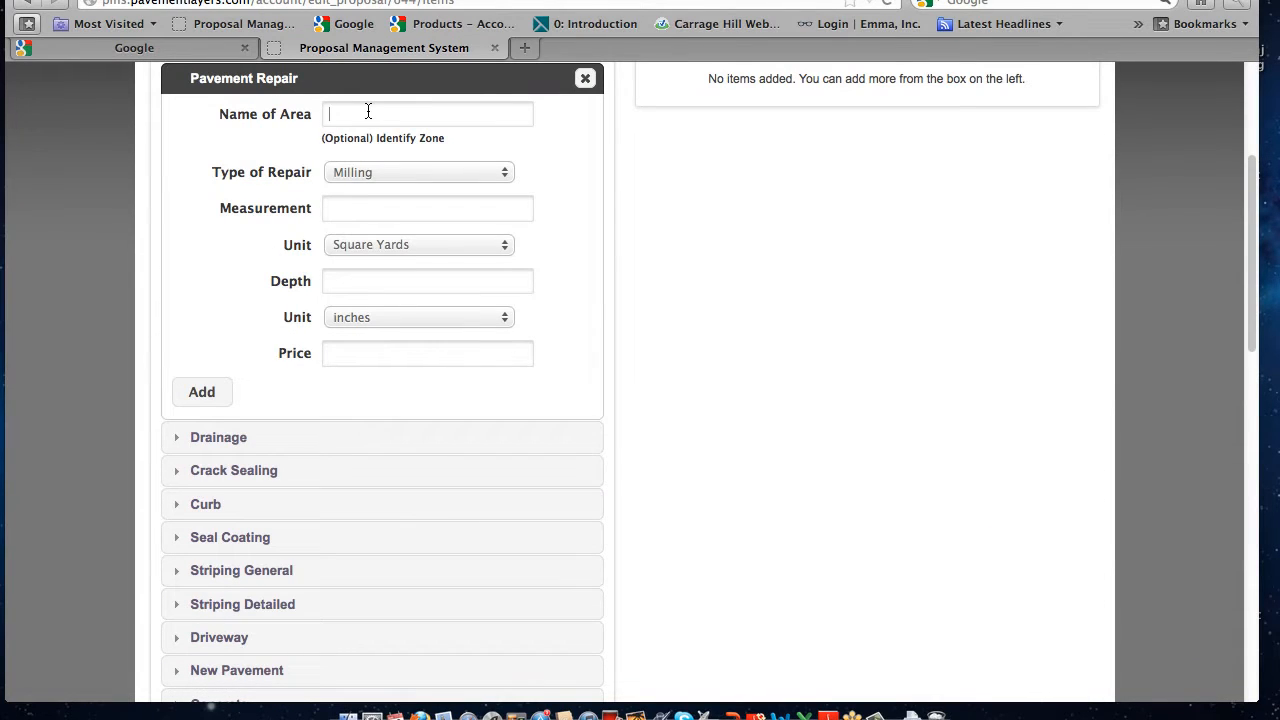
text(Dock Area)
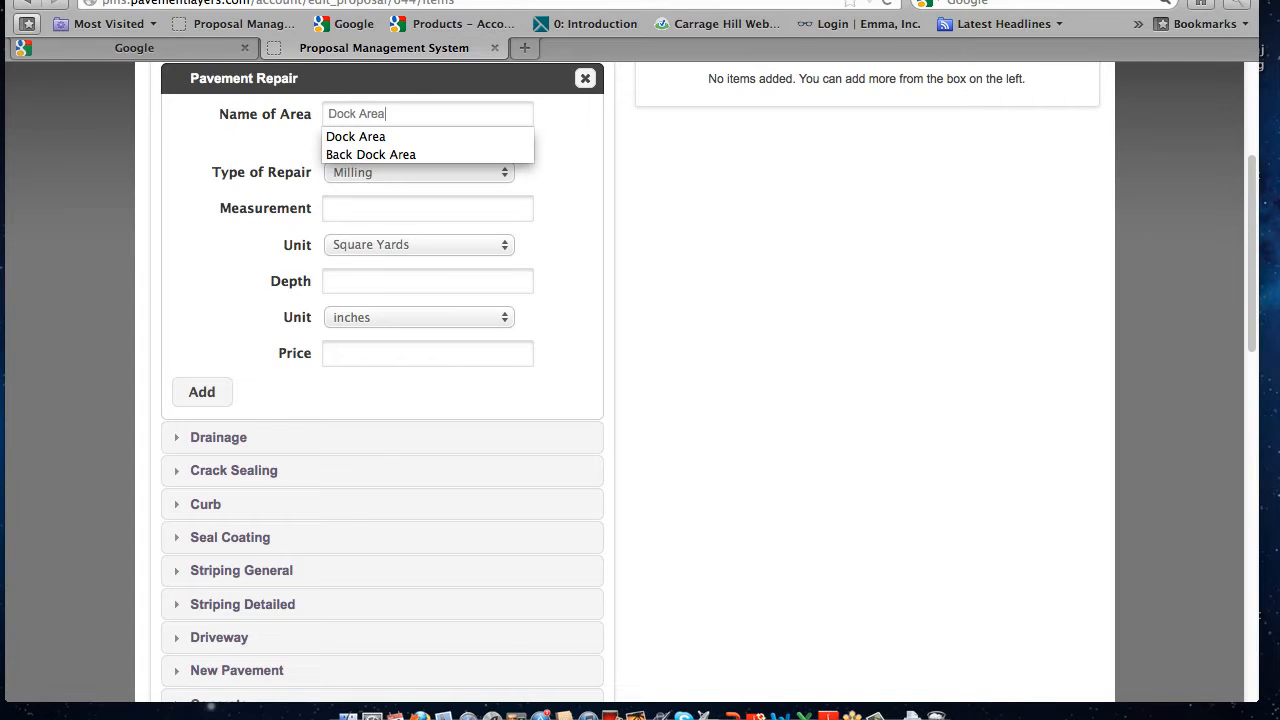
key(Tab)
key(Tab)
text(200)
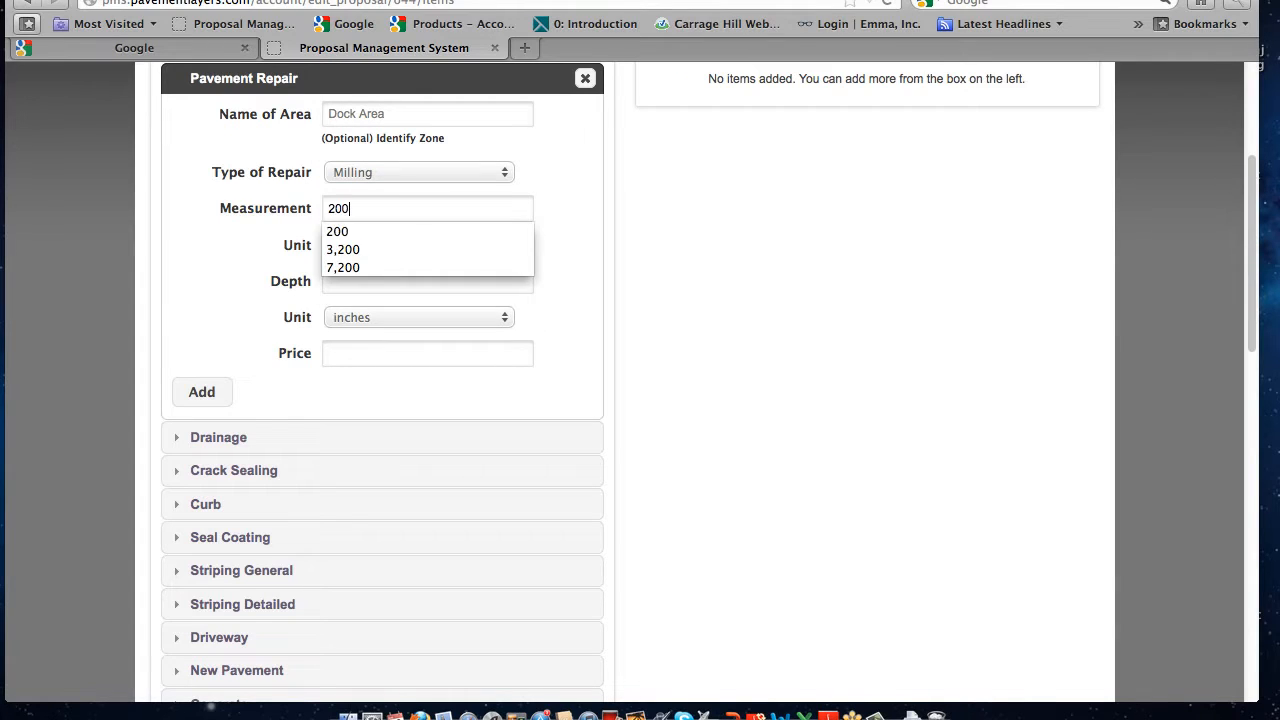
key(Tab)
key(Tab)
text(2)
key(Tab)
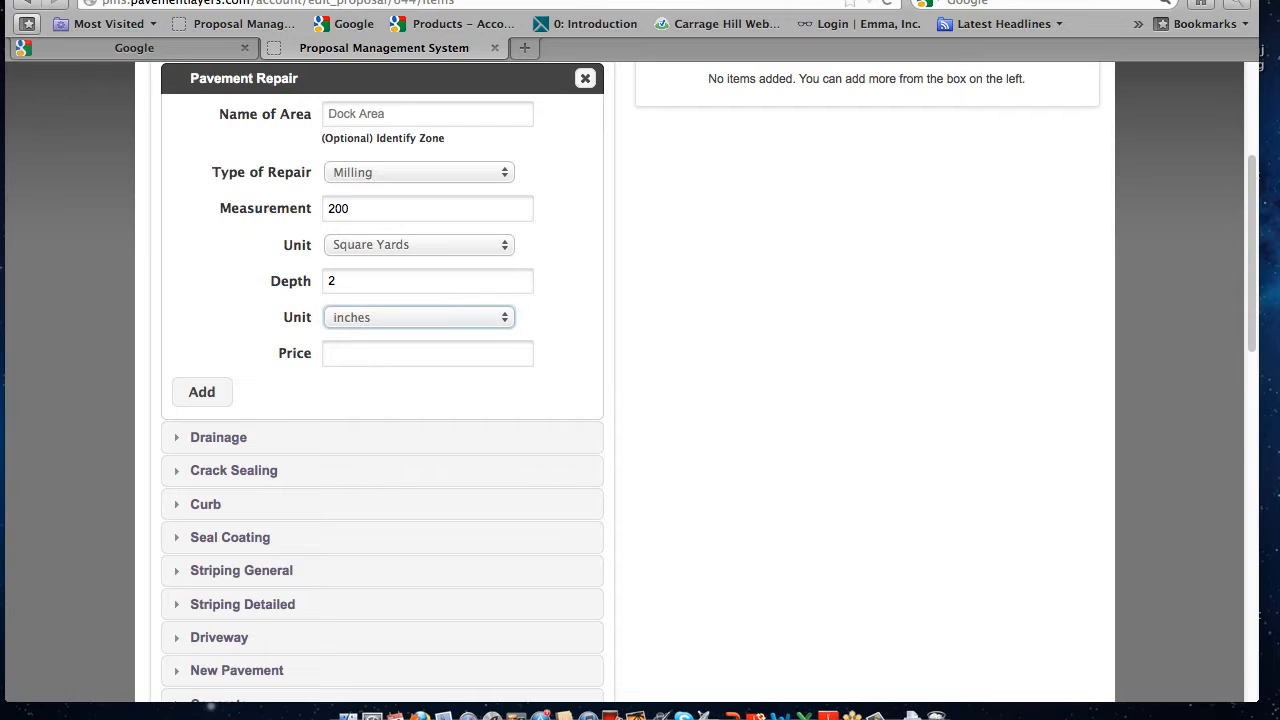
key(Tab)
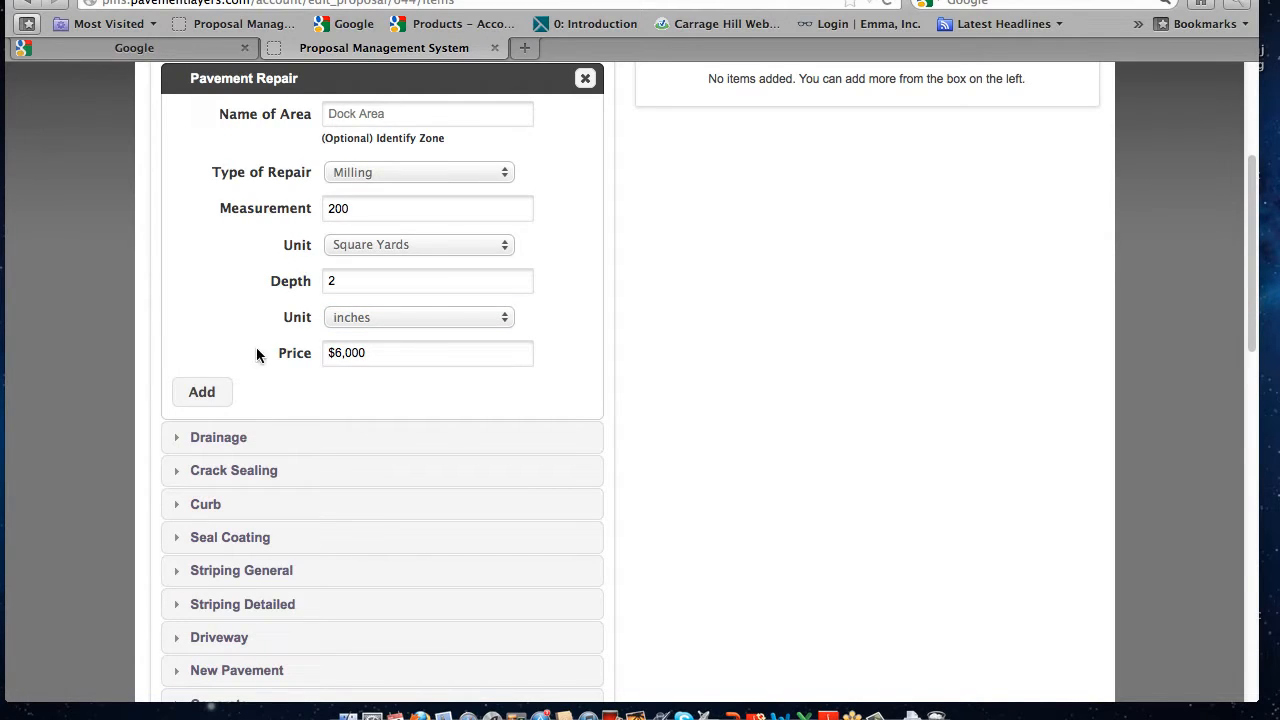
click(212, 391)
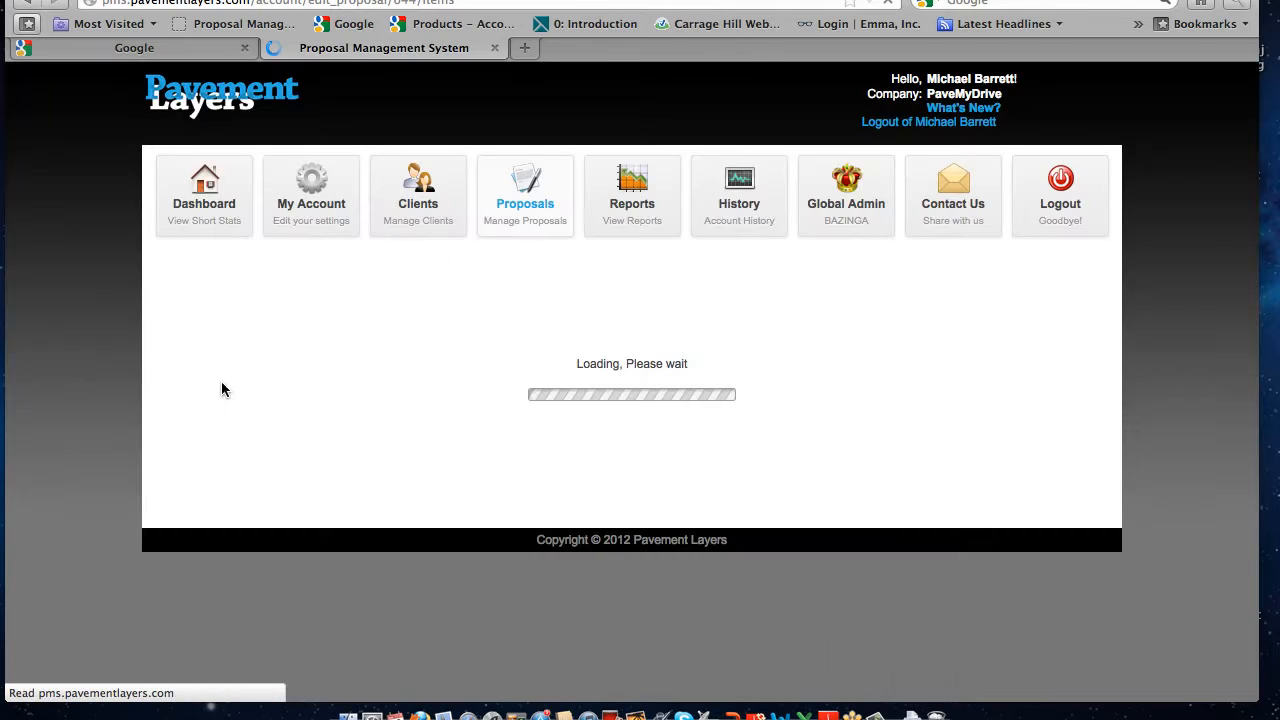
Reorder the proposal's custom texts by moving Contract Terms & Conditions below the Sealcoating Commercial category
scroll(638, 440, down, 5)
scroll(641, 447, down, 3)
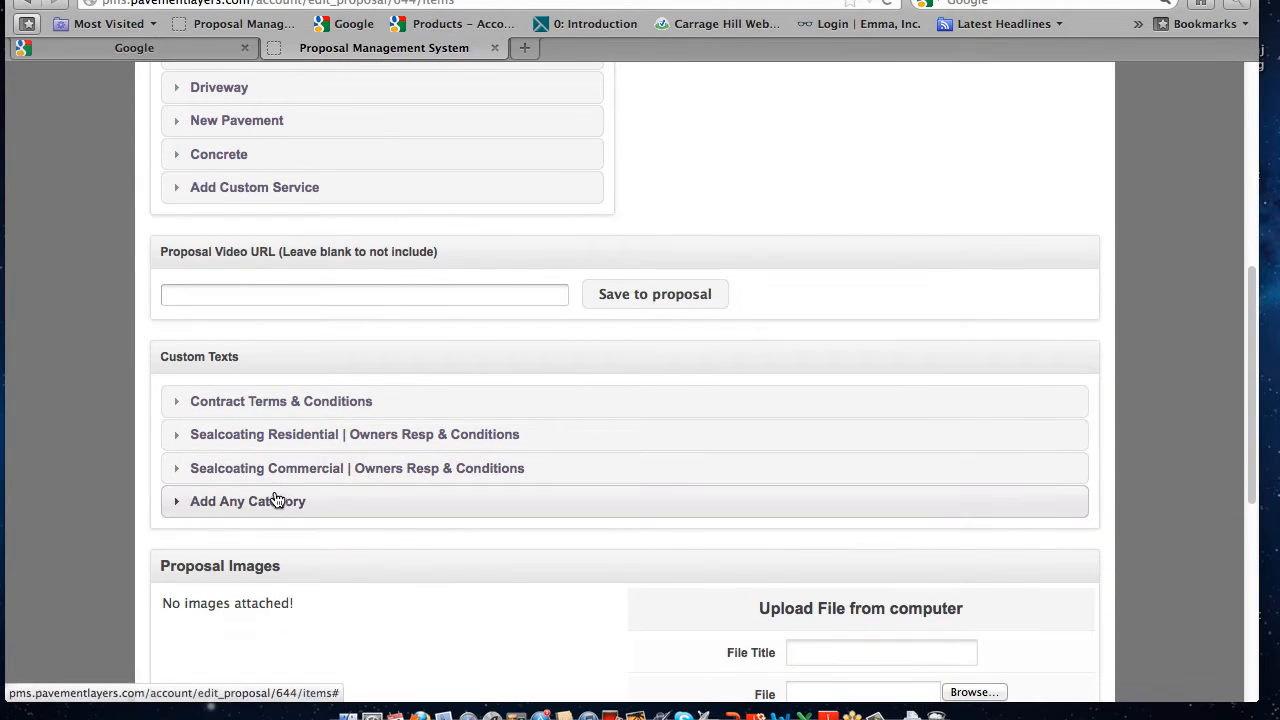
click(275, 432)
drag(278, 425, 275, 480)
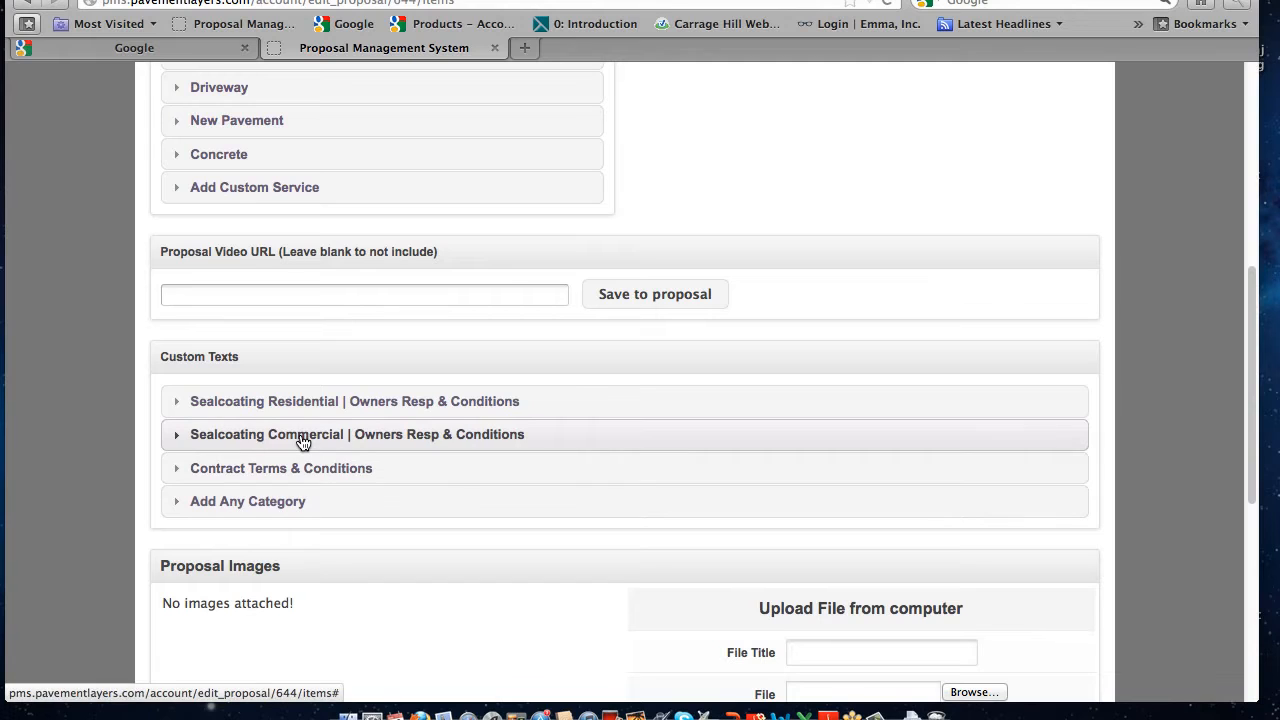
Expand the Sealcoating Commercial category, look through its conditions and highlight the last, unticked test text
click(237, 434)
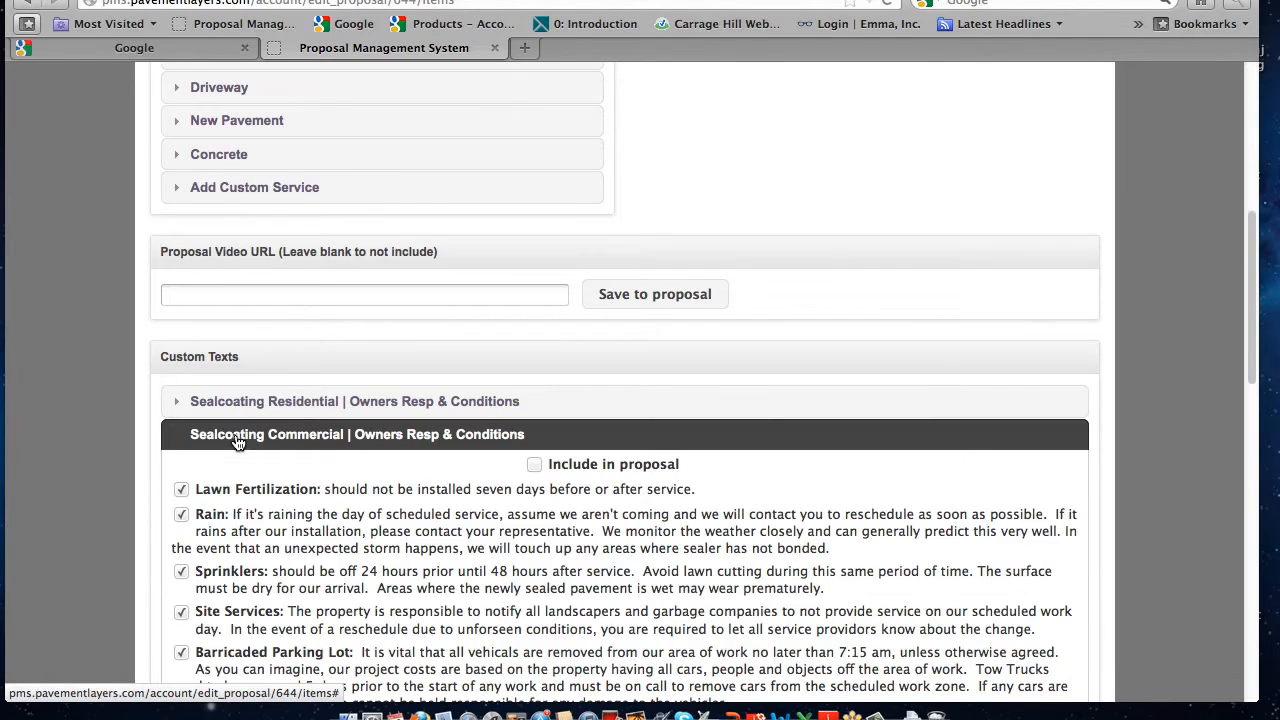
scroll(237, 442, down, 5)
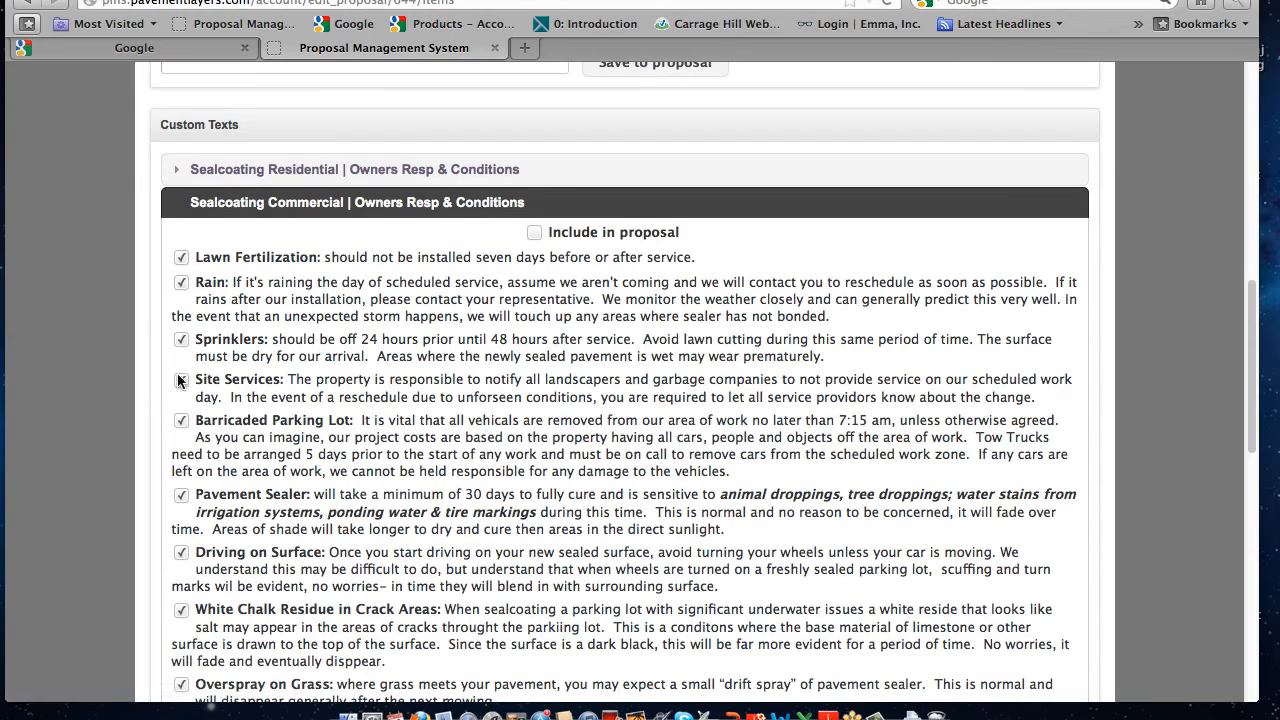
scroll(172, 494, down, 4)
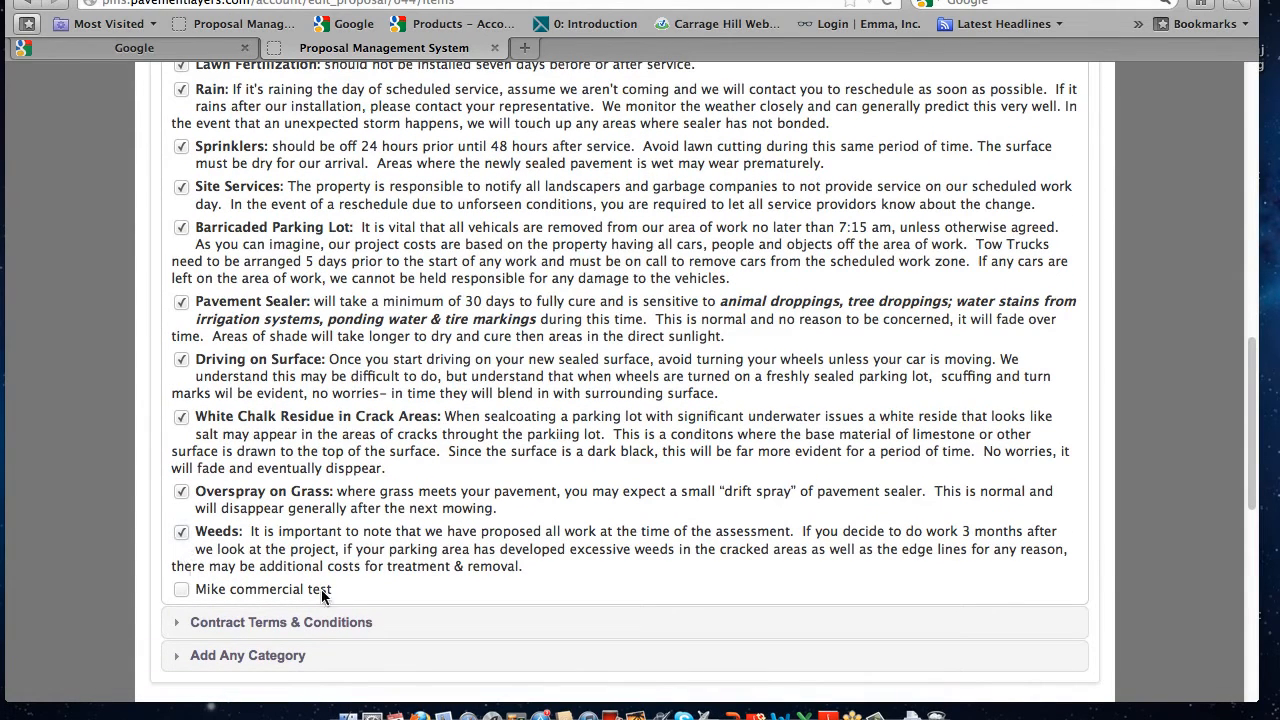
drag(358, 598, 207, 591)
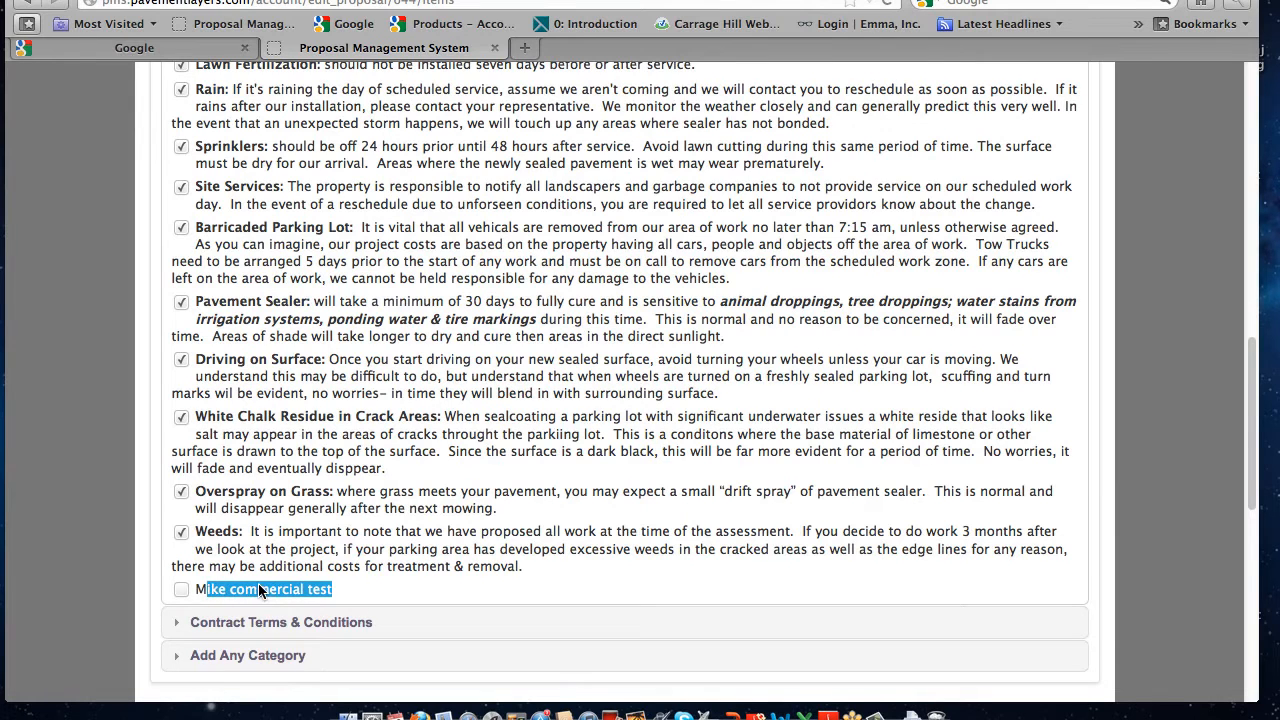
Include the Sealcoating Commercial category in the proposal and exclude its Rain condition
scroll(230, 590, up, 5)
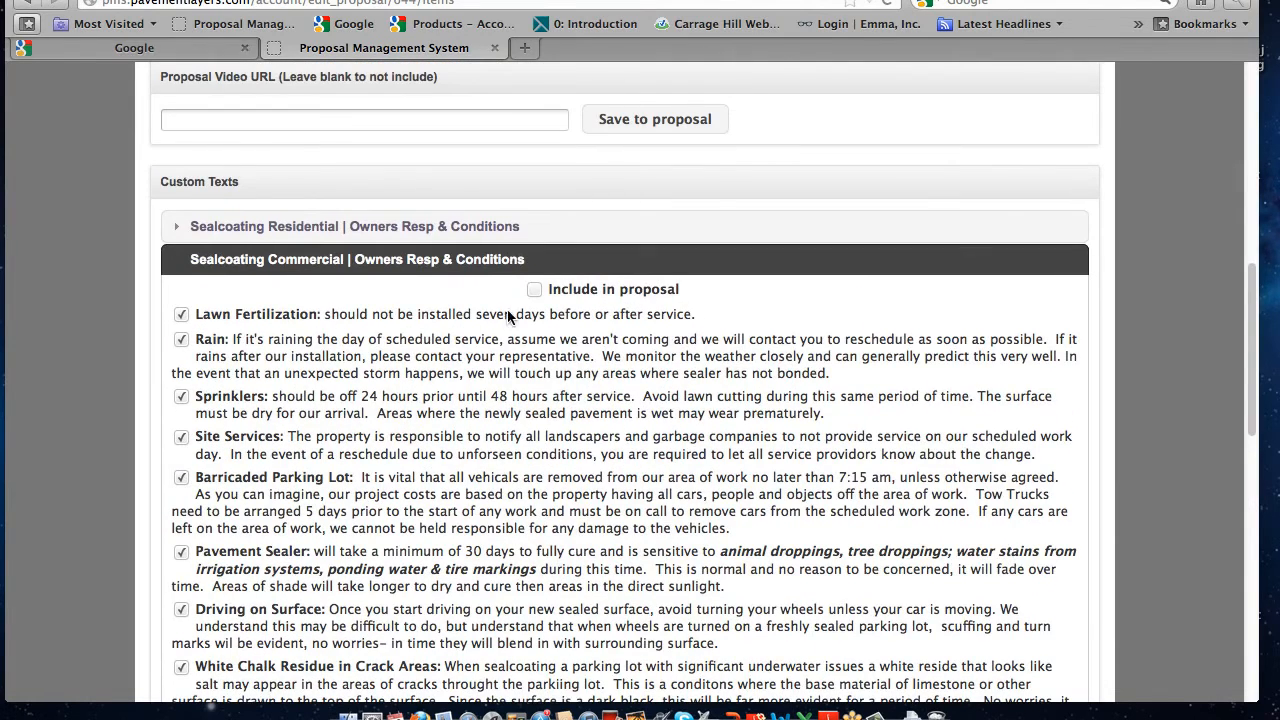
click(534, 290)
click(181, 341)
Preview the proposal, open its PDF in Adobe Reader and look through the pages down to the Sealcoating Commercial conditions
scroll(197, 375, up, 10)
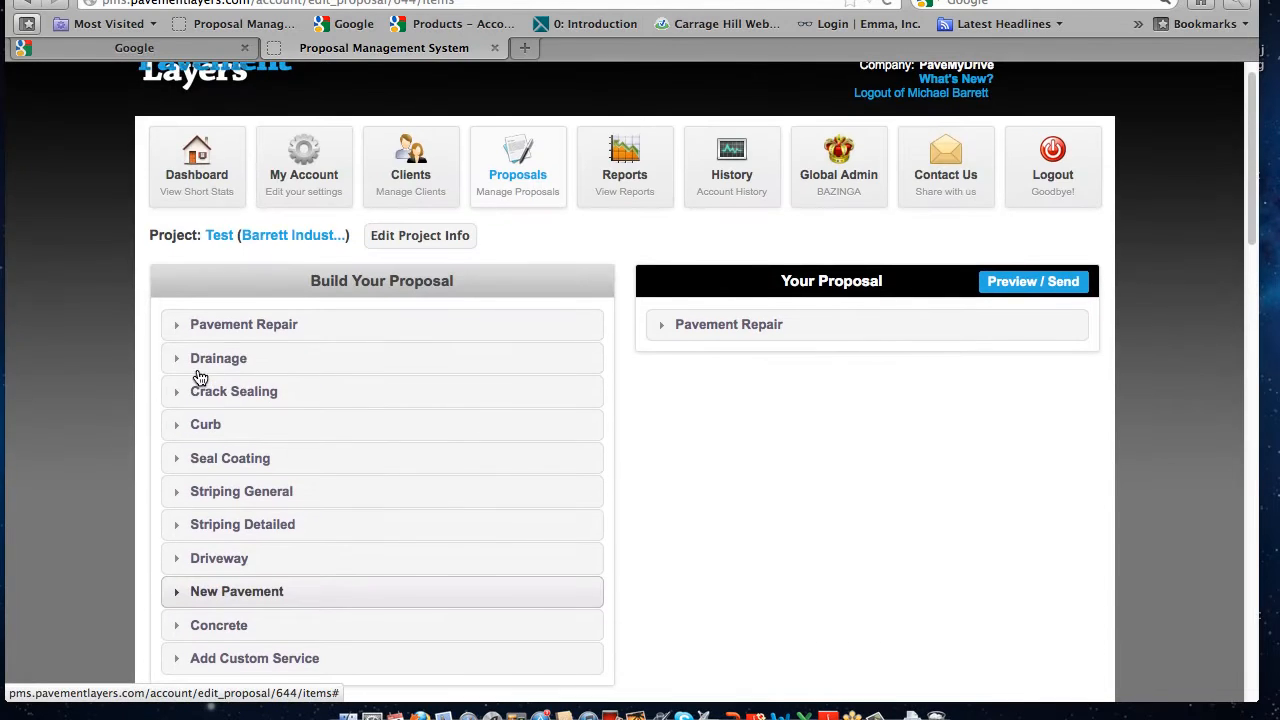
click(1033, 281)
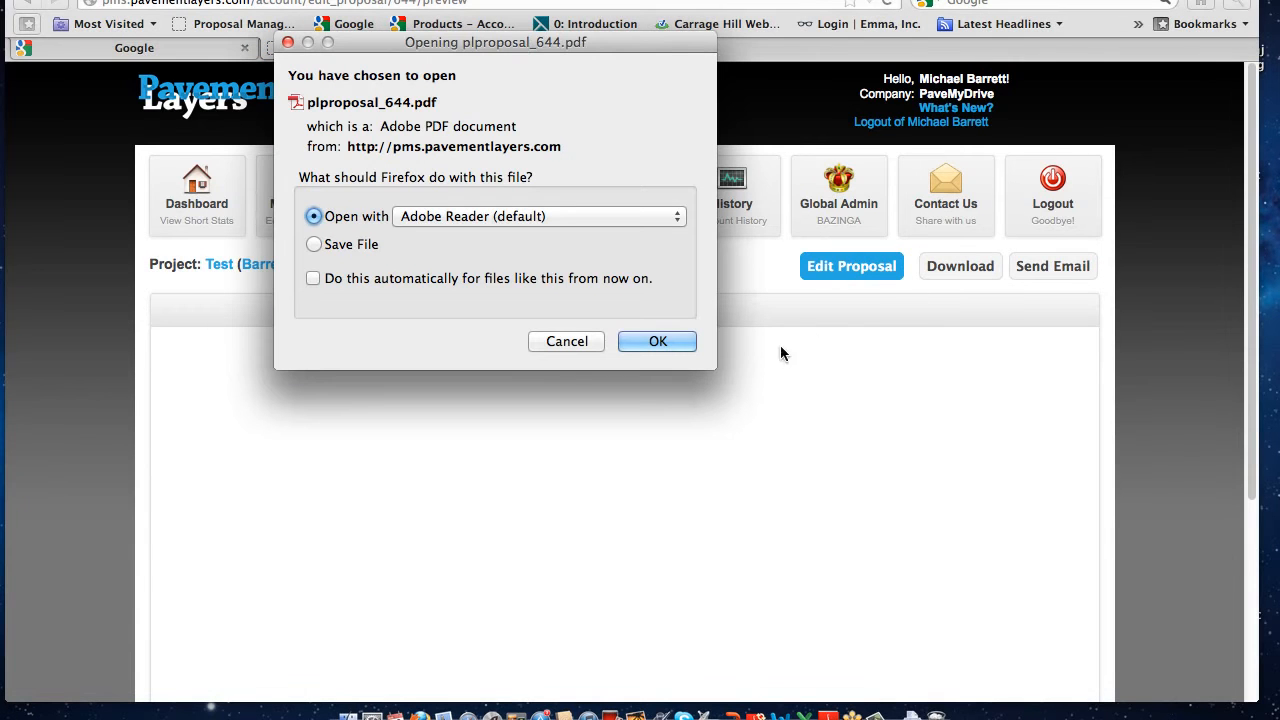
click(657, 341)
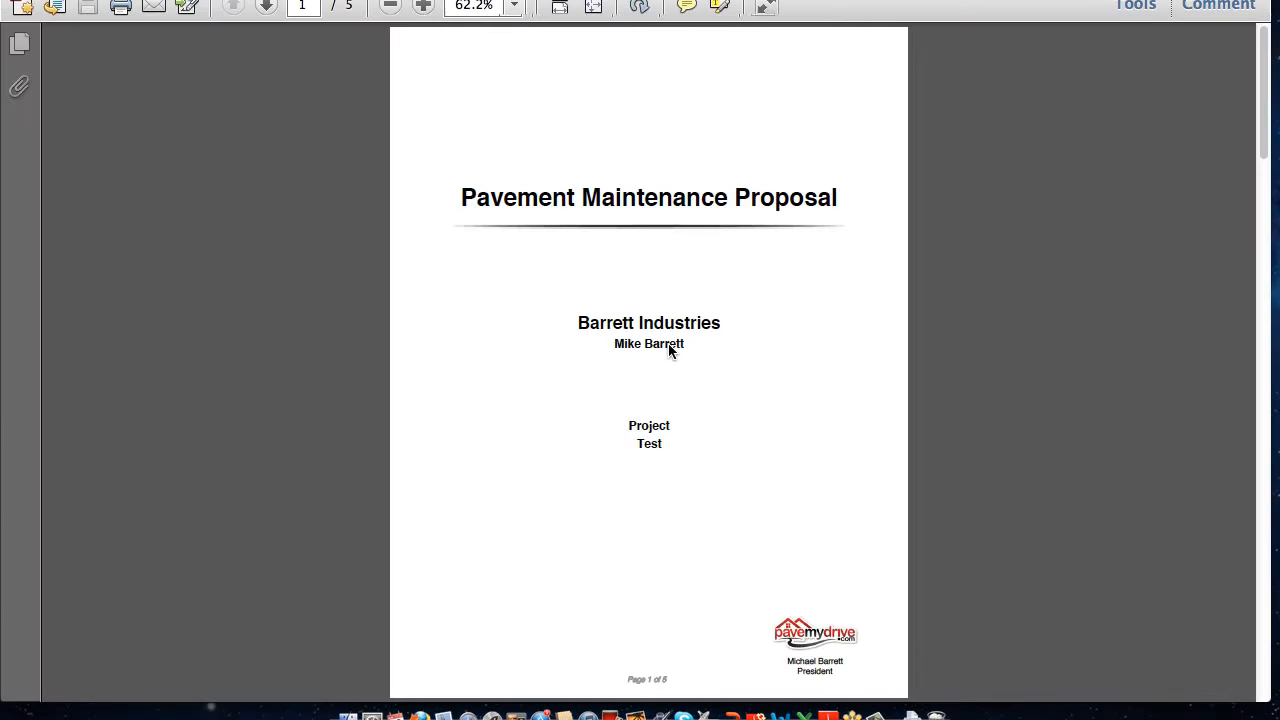
scroll(665, 344, down, 10)
scroll(665, 344, down, 8)
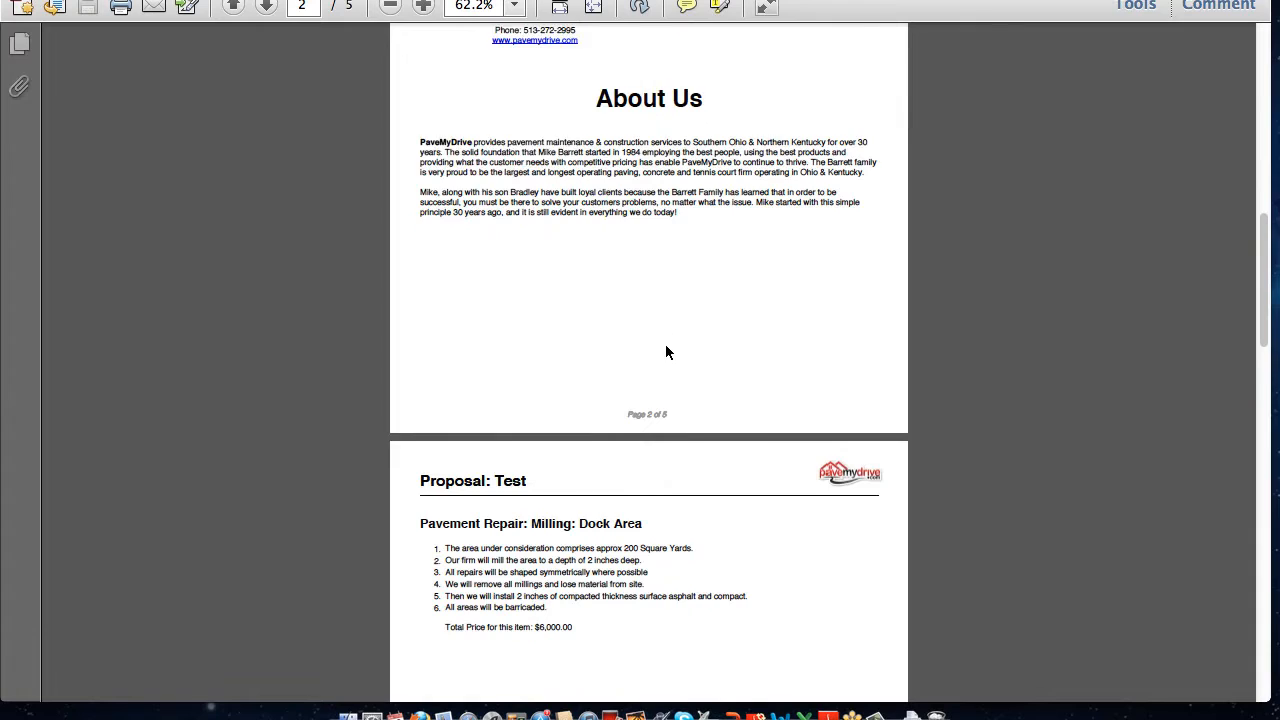
scroll(665, 344, down, 20)
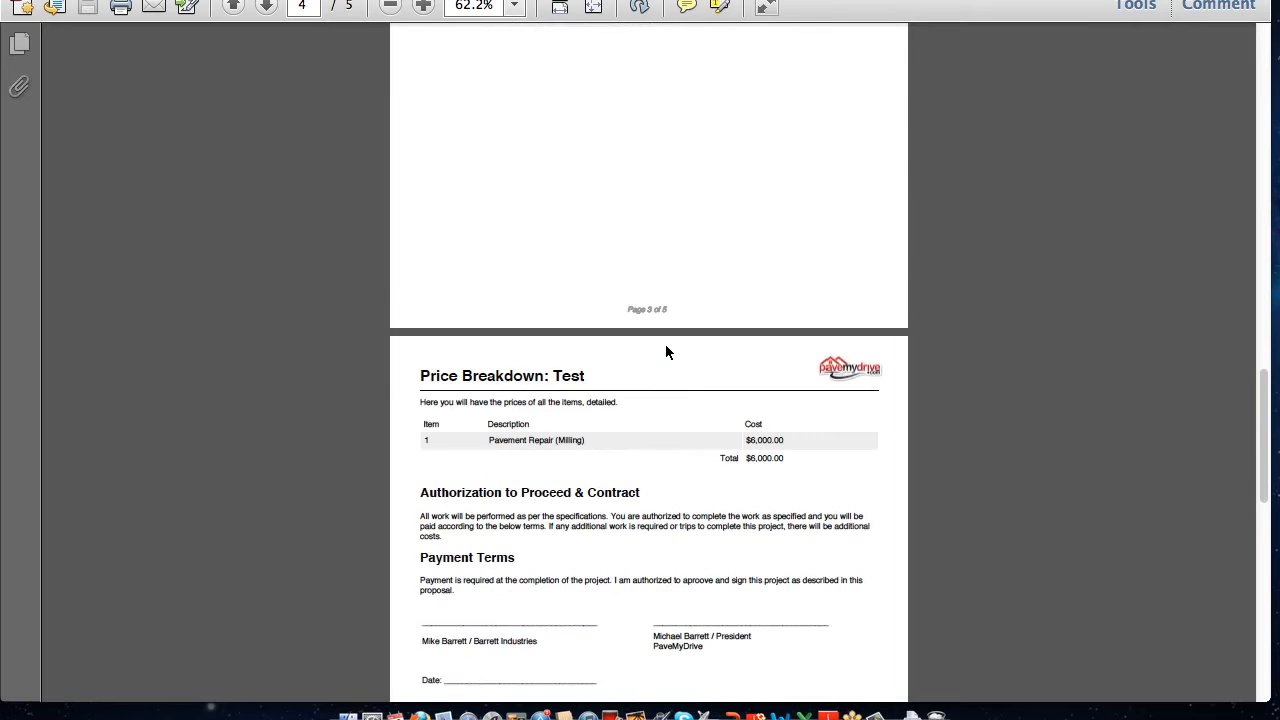
scroll(667, 347, down, 6)
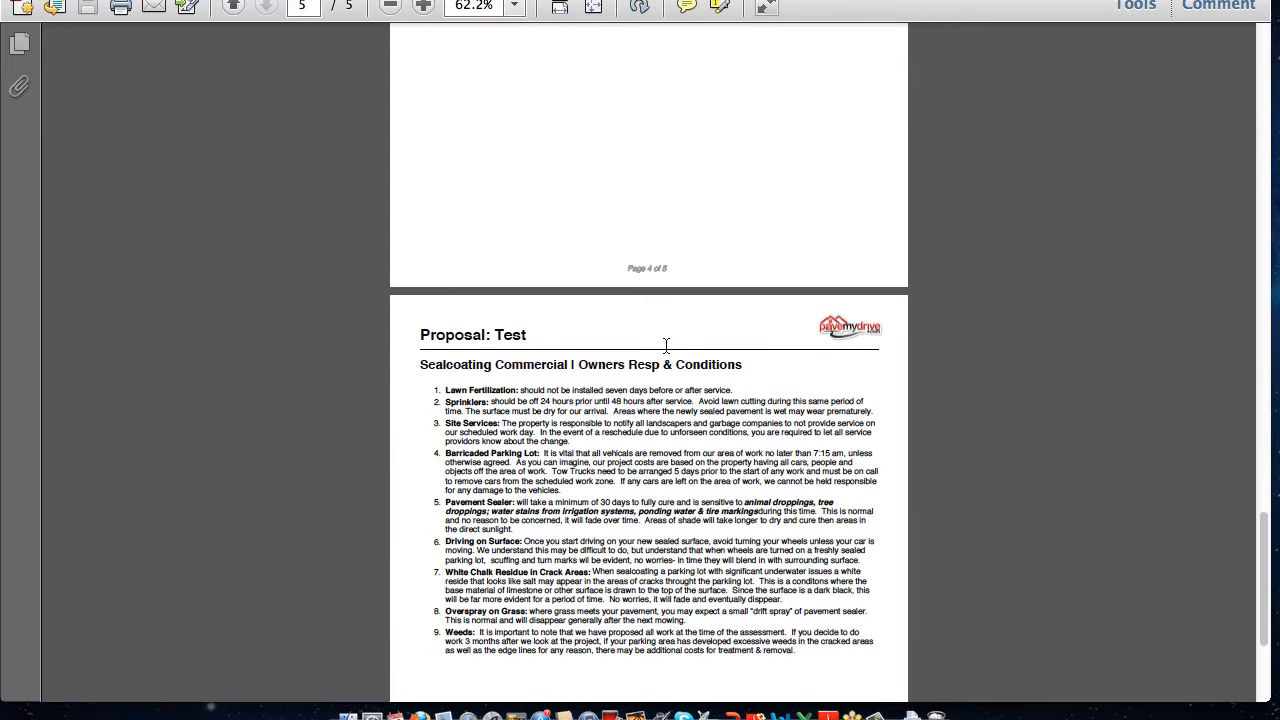
Enlarge the PDF to 125%, highlight the Sealcoating Commercial heading and read through the conditions listed under it
click(423, 6)
click(423, 6)
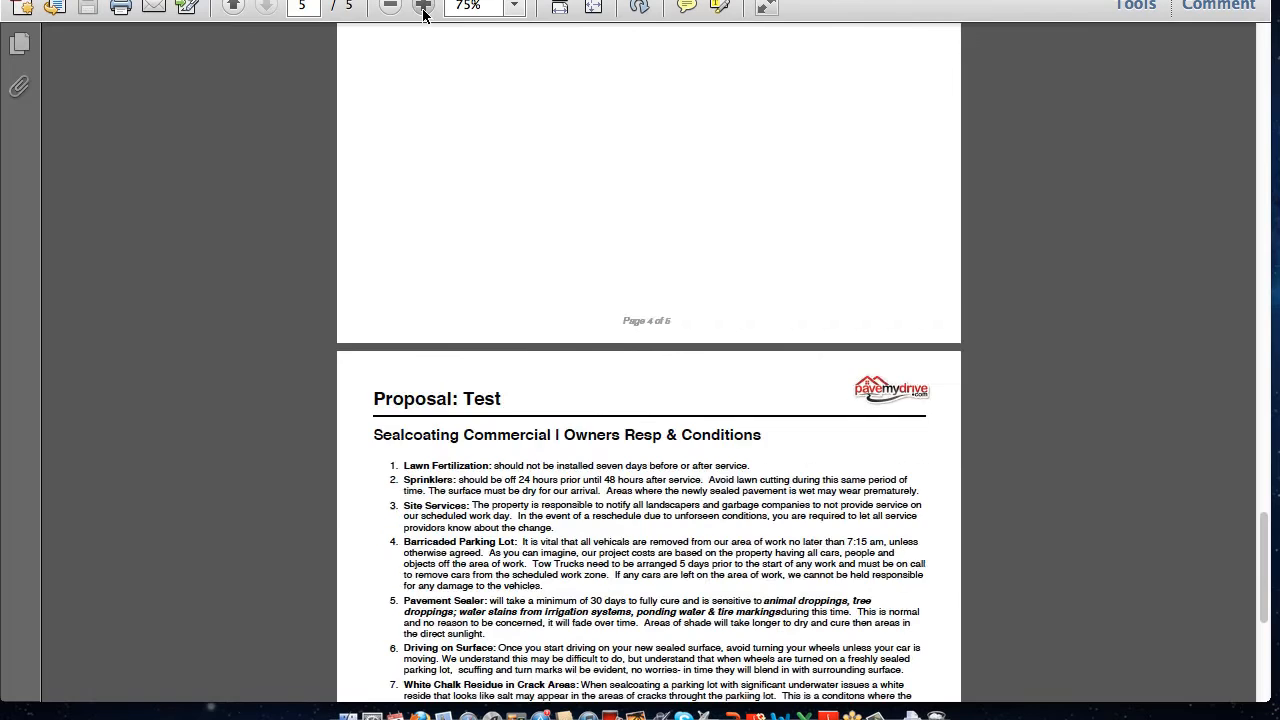
click(423, 6)
scroll(481, 155, down, 5)
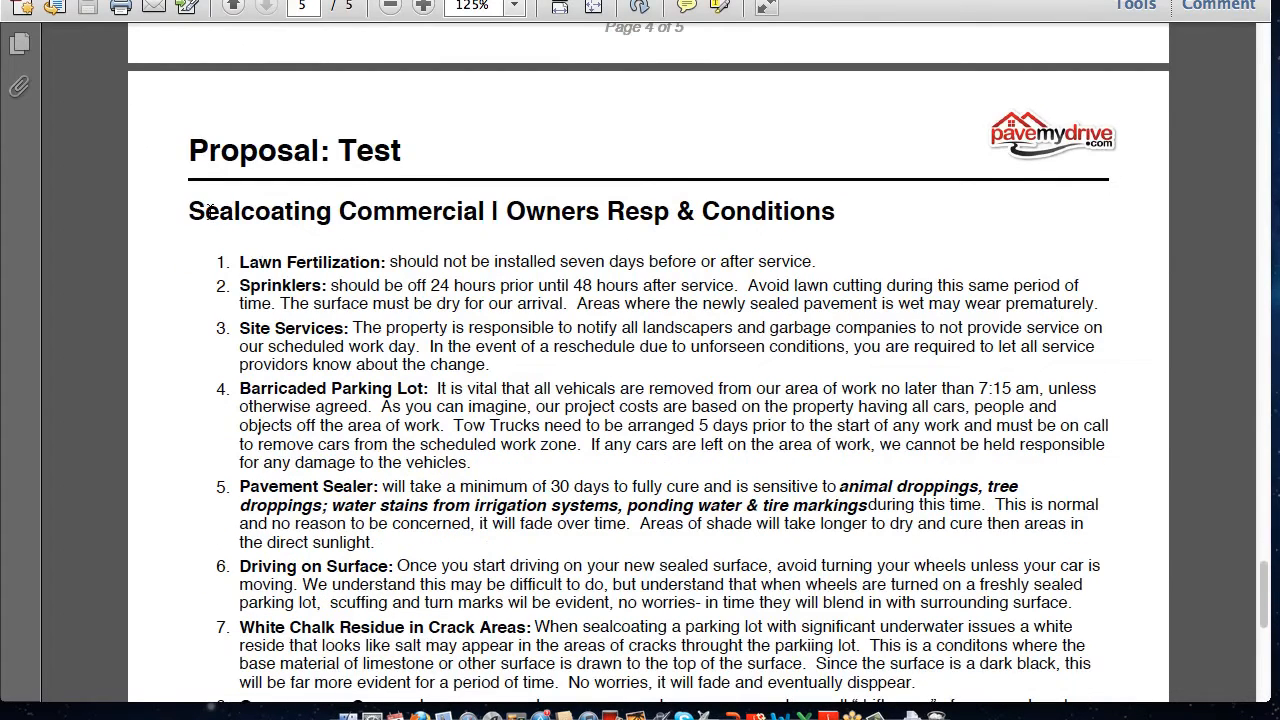
drag(208, 210, 836, 215)
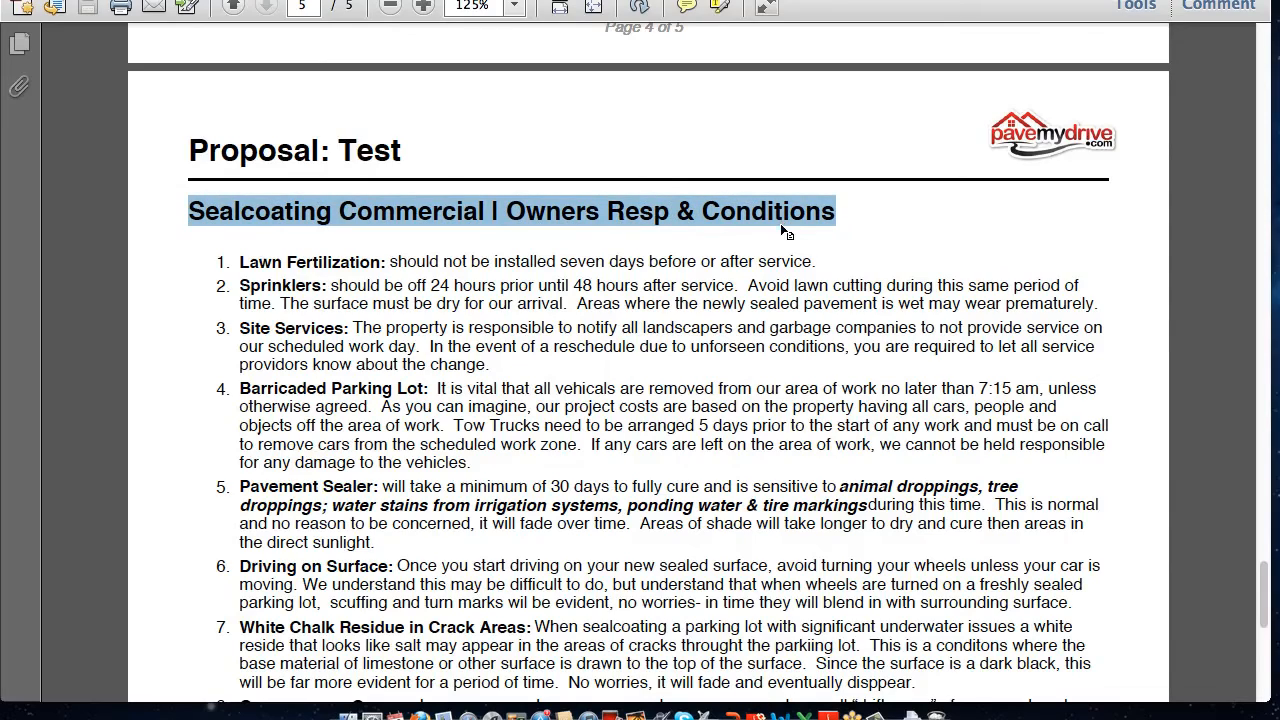
scroll(776, 299, down, 4)
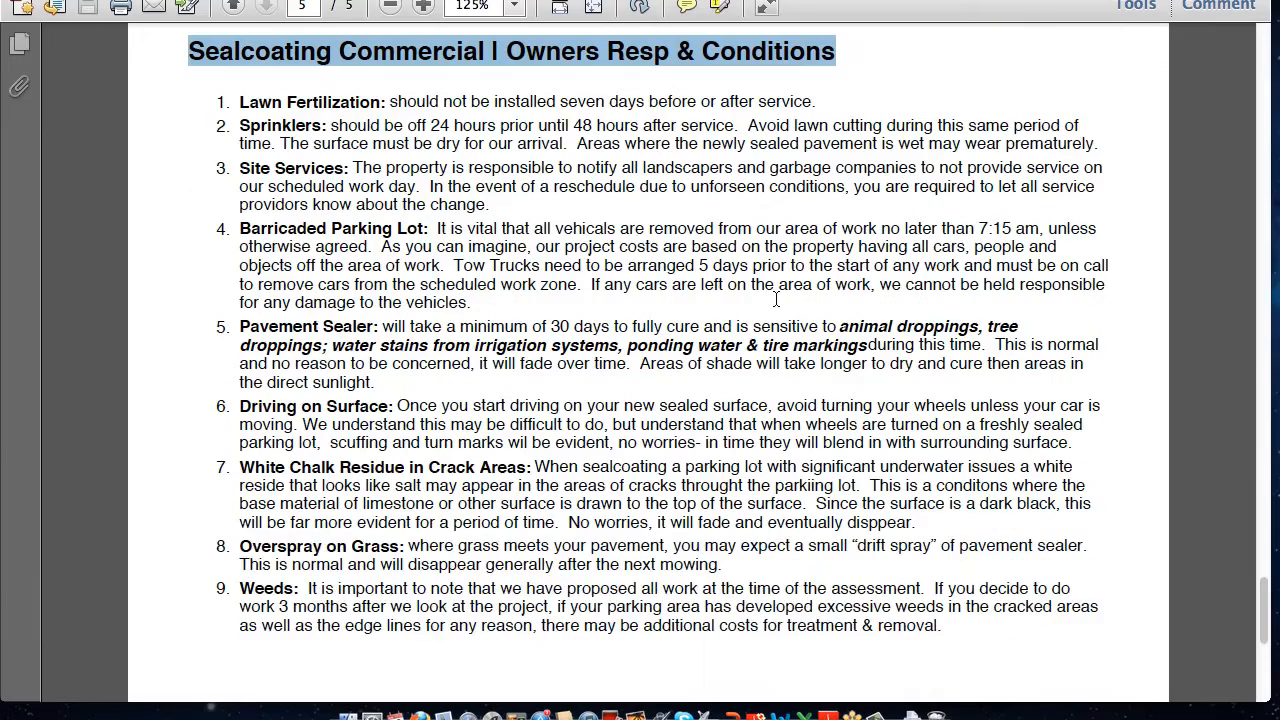
scroll(776, 299, down, 3)
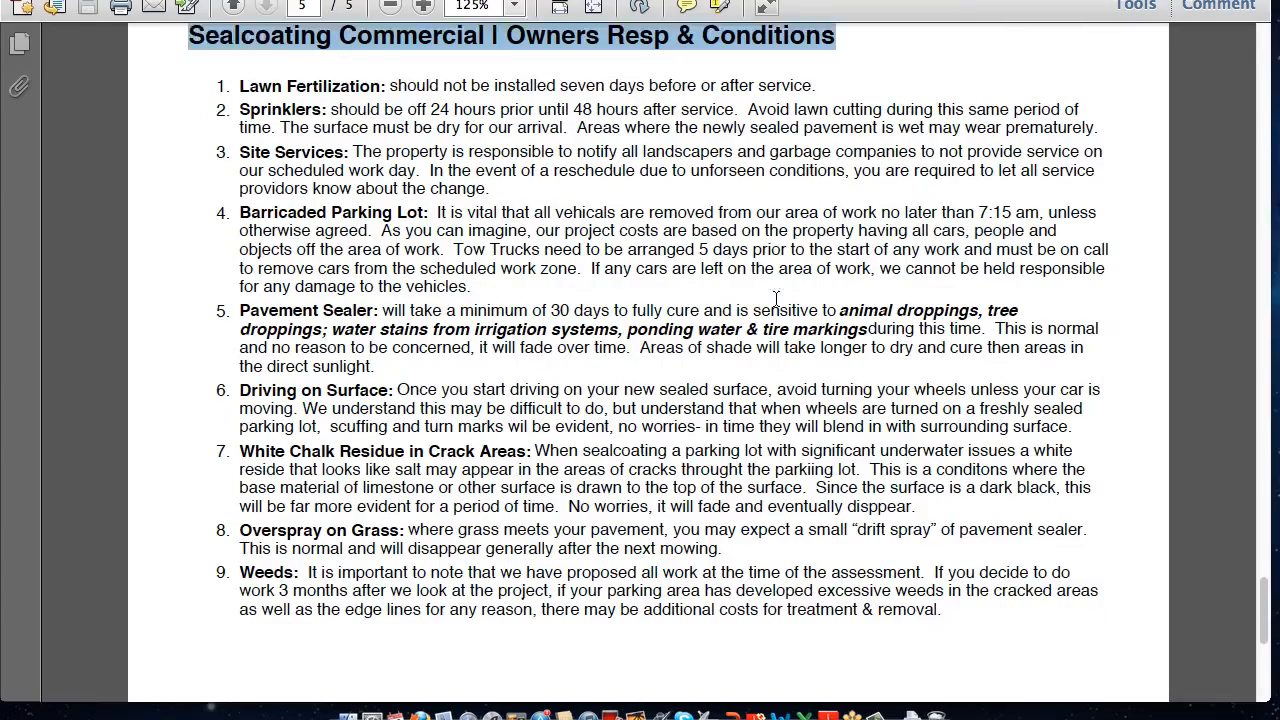
scroll(776, 299, up, 6)
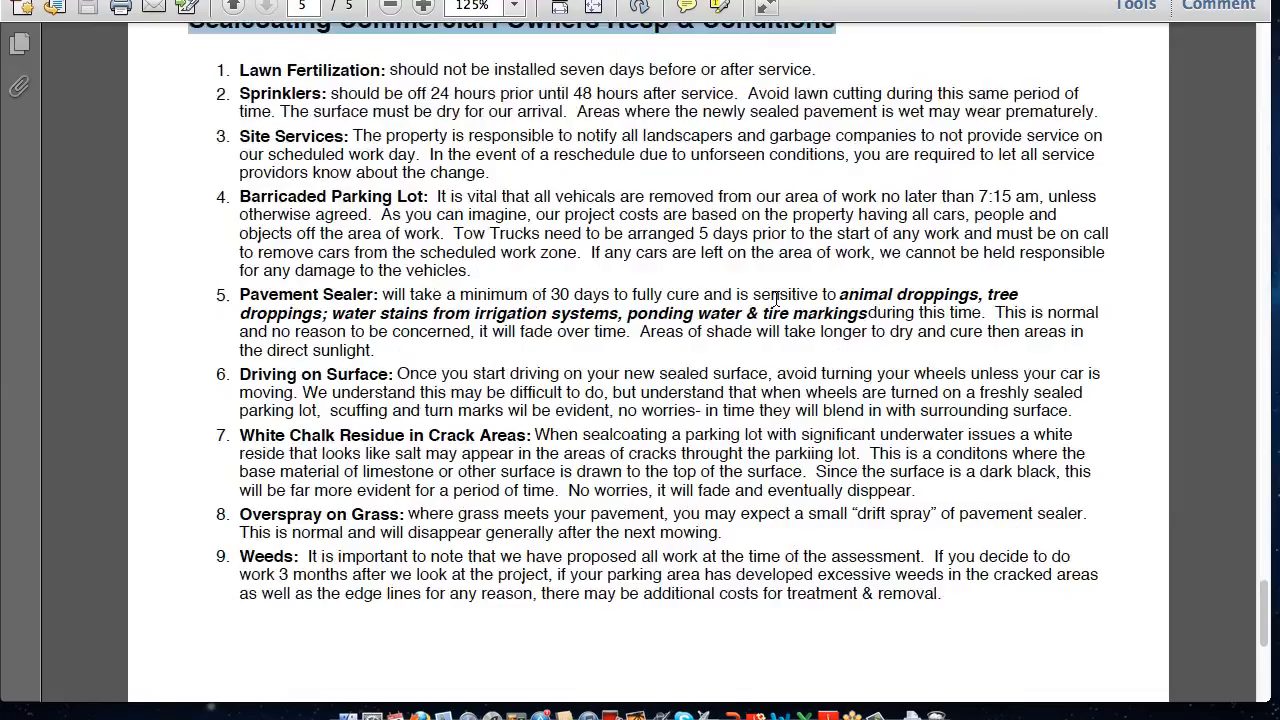
Reduce the PDF zoom to 62.2%, clear the text highlight, and close the PDF and the Downloads window
click(390, 6)
click(390, 6)
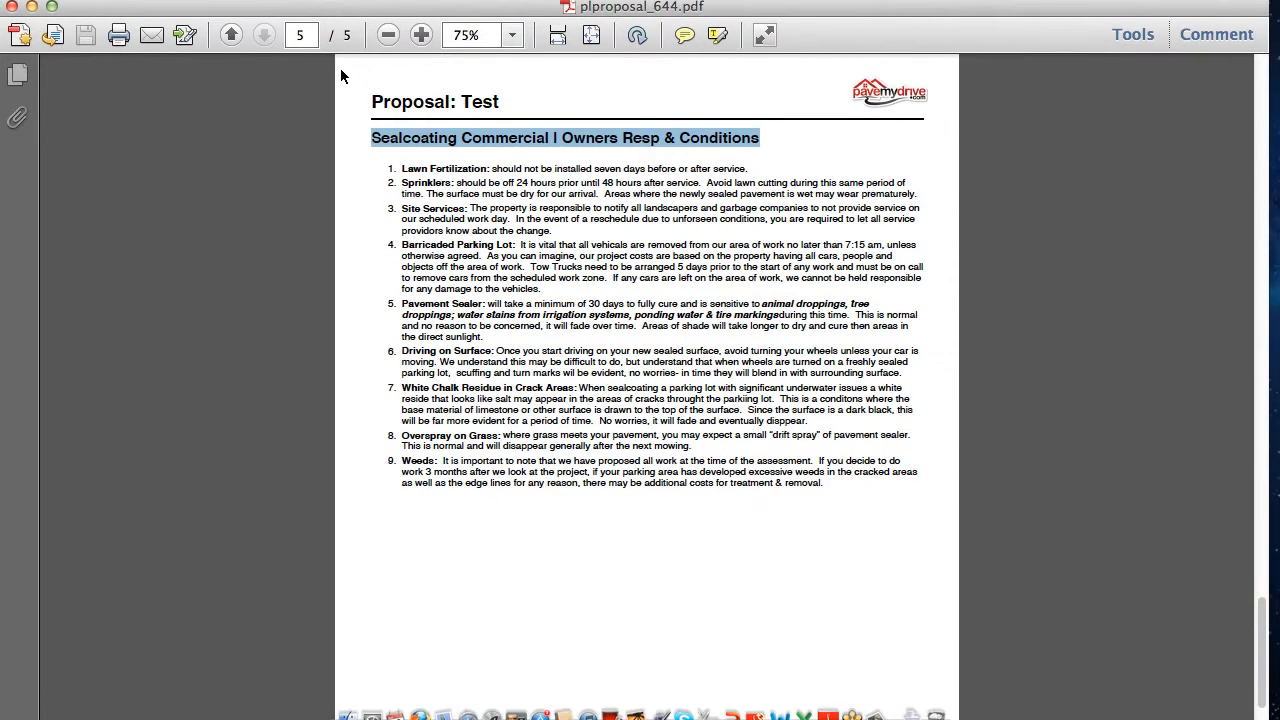
click(388, 36)
click(366, 171)
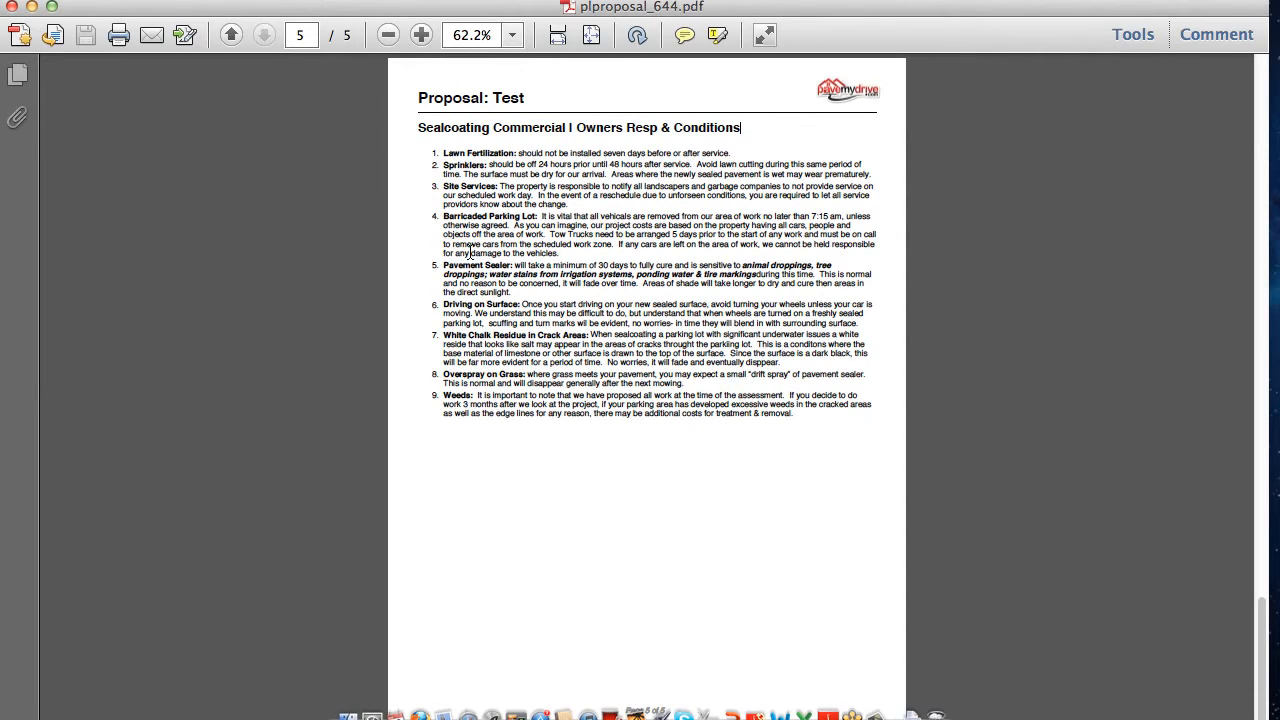
scroll(650, 347, up, 3)
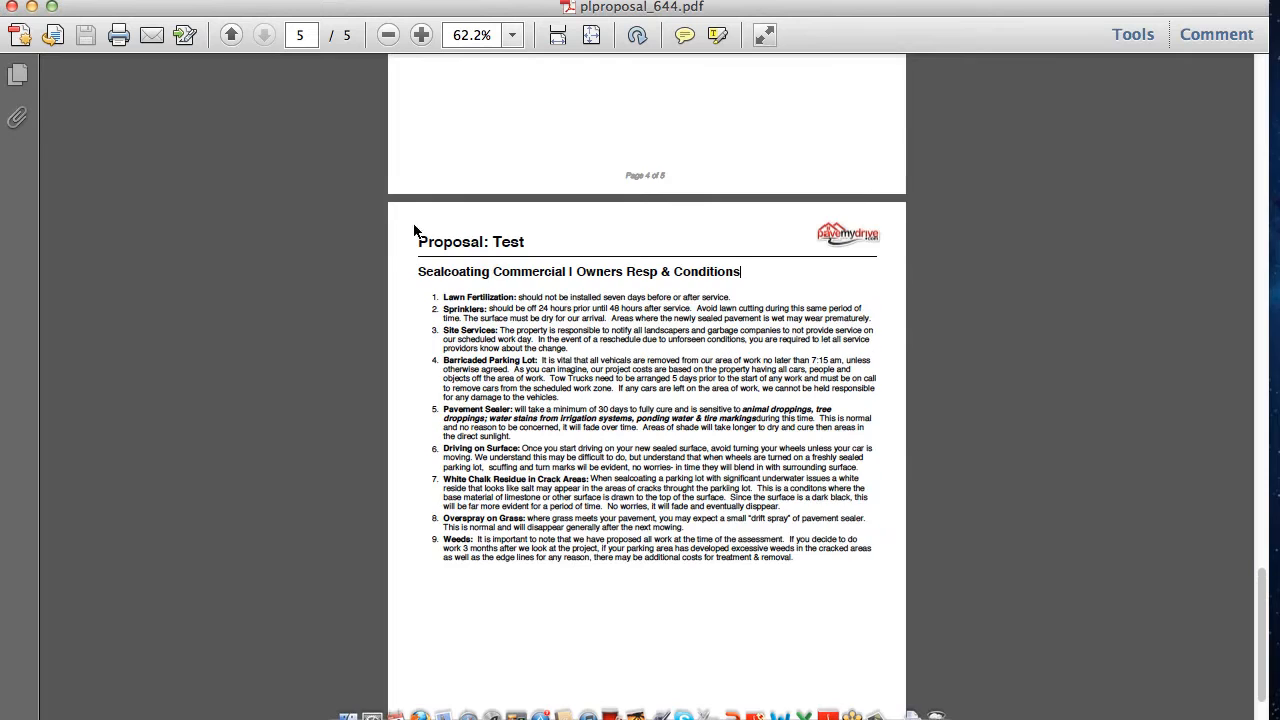
click(12, 7)
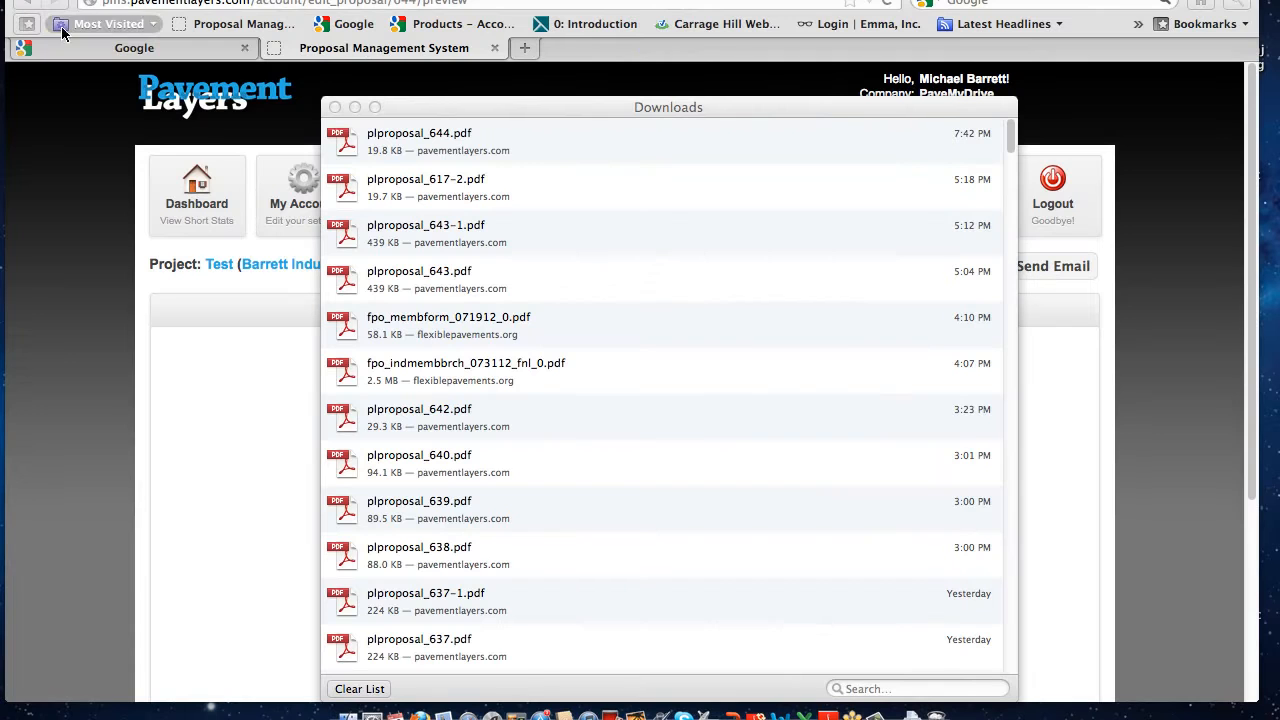
click(335, 107)
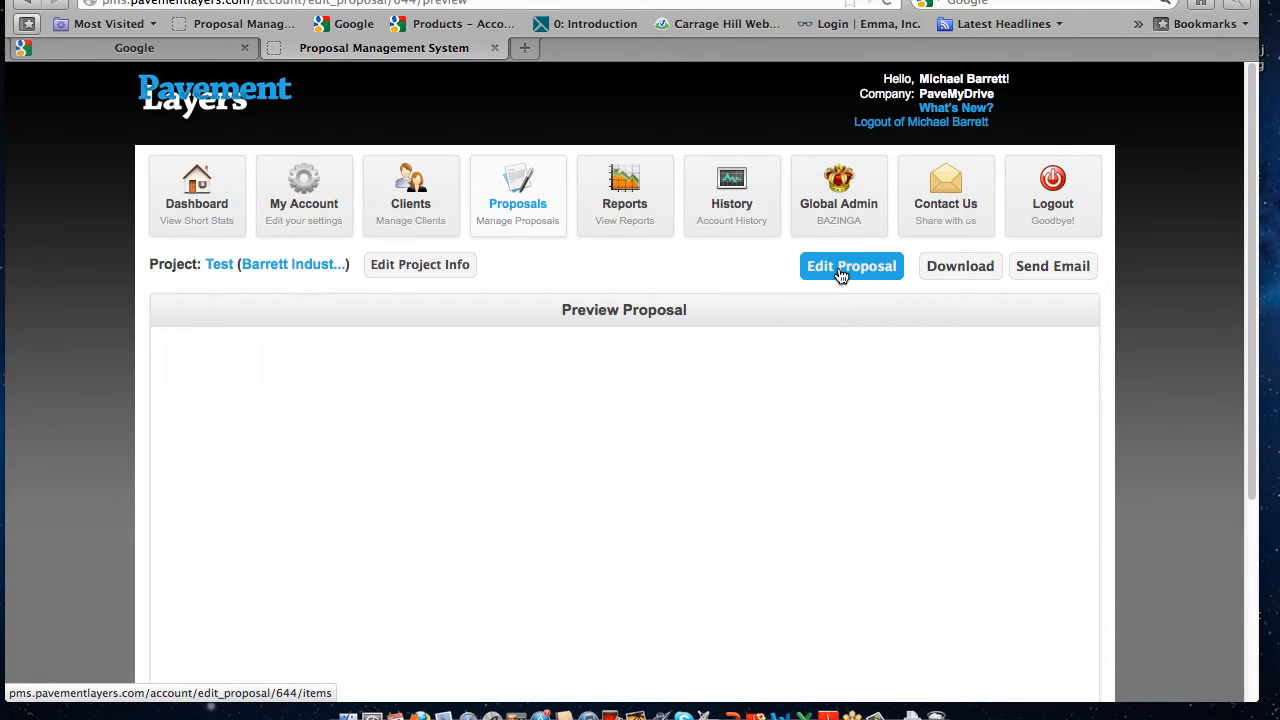
Reopen the proposal for editing and include Add Any Category in it together with its example text
click(840, 275)
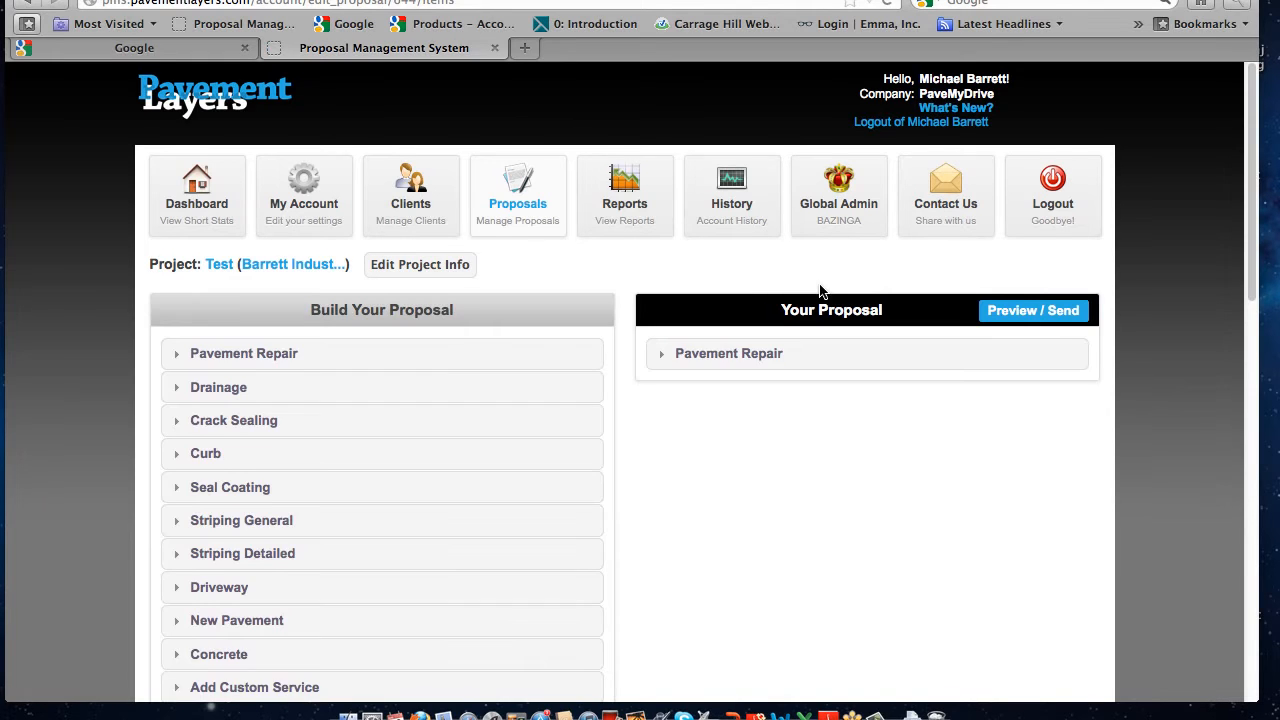
scroll(817, 287, down, 10)
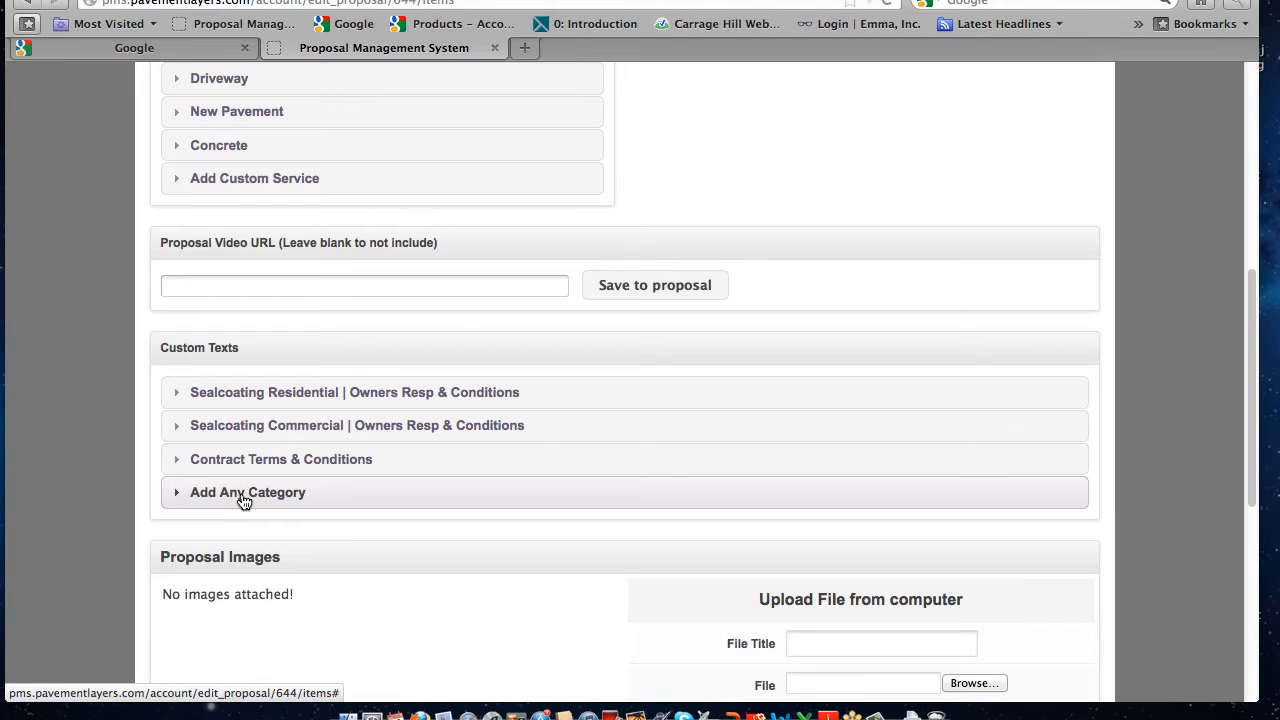
click(243, 500)
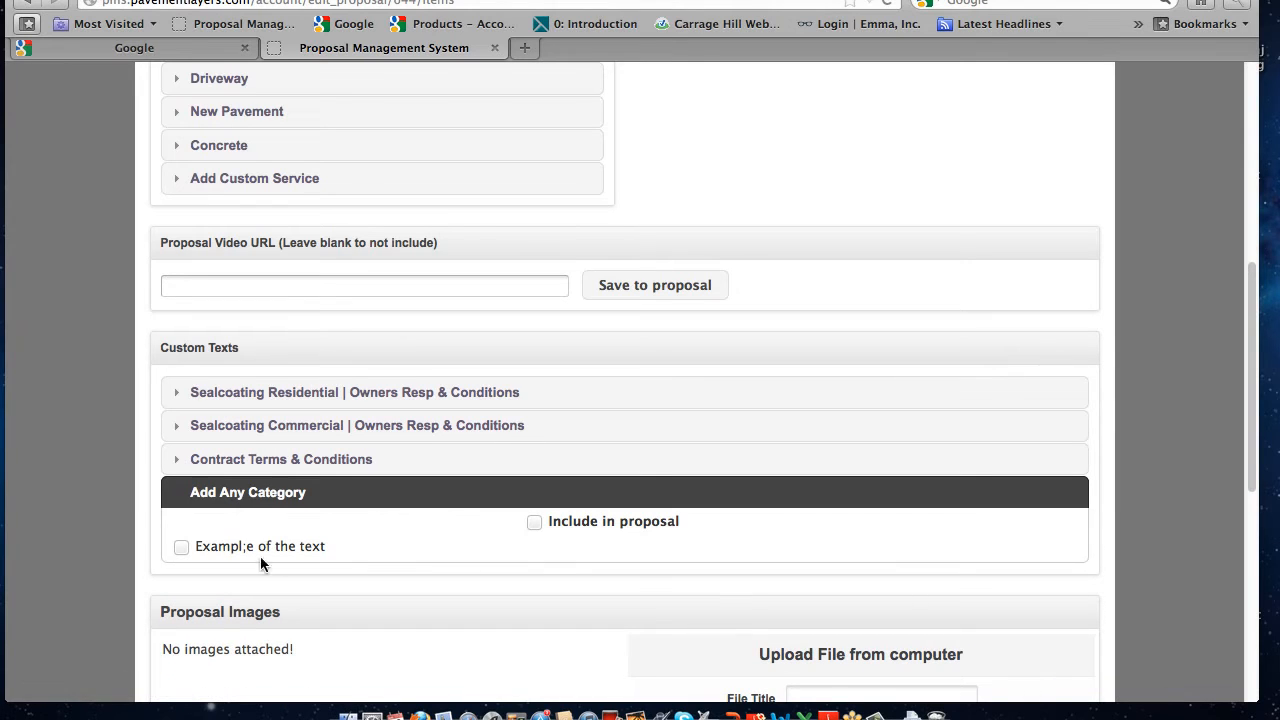
click(182, 547)
click(533, 522)
Try including the Sealcoating Residential category in the proposal, clear that choice again and collapse the category
click(254, 396)
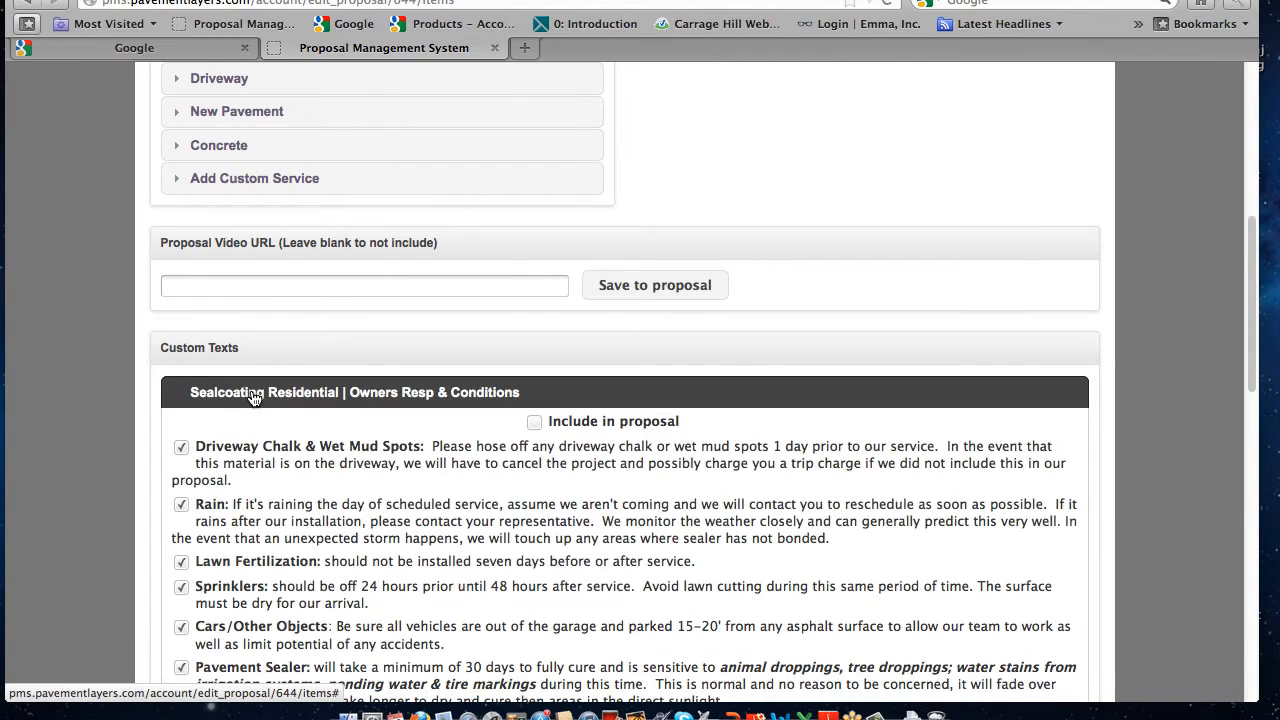
click(534, 422)
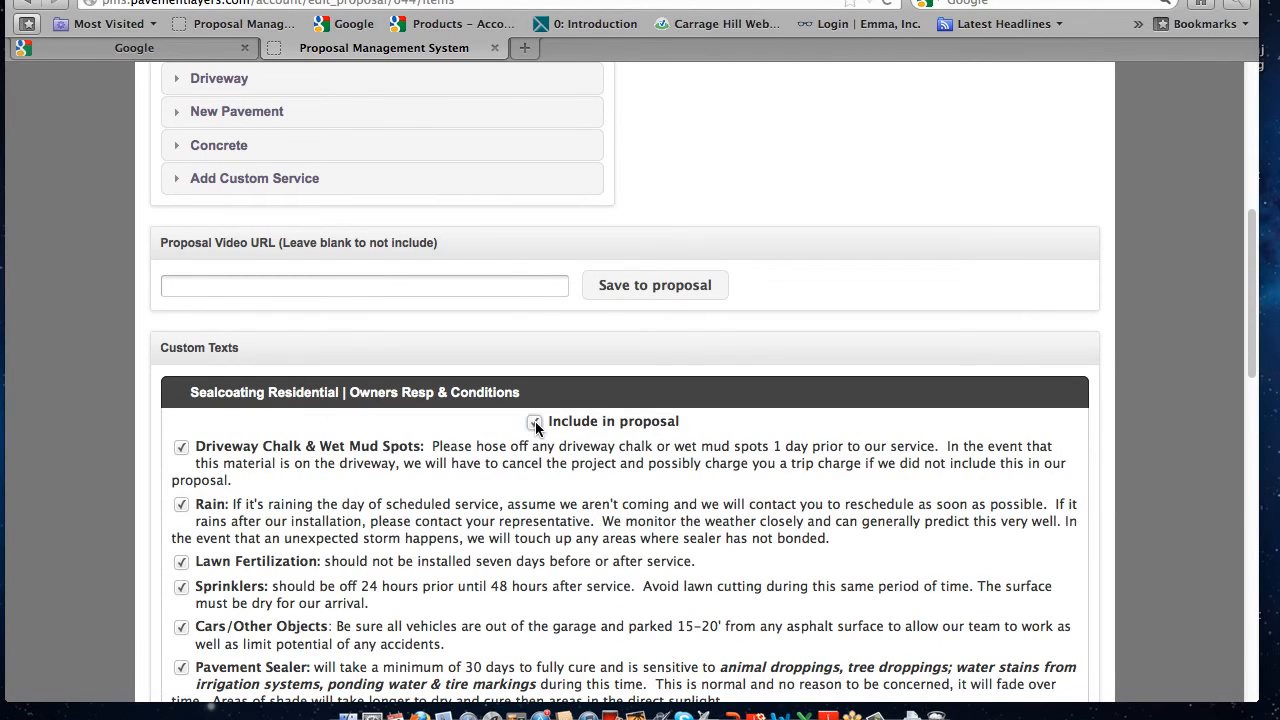
click(535, 423)
click(242, 394)
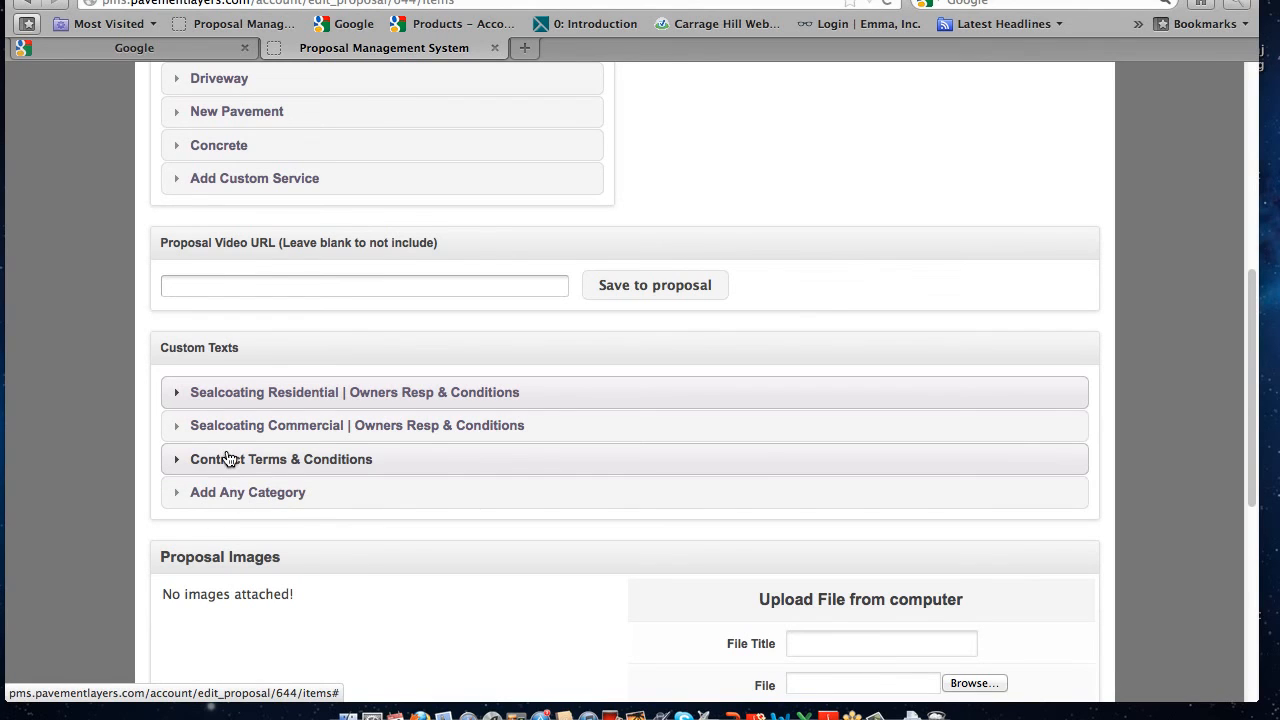
scroll(243, 424, up, 5)
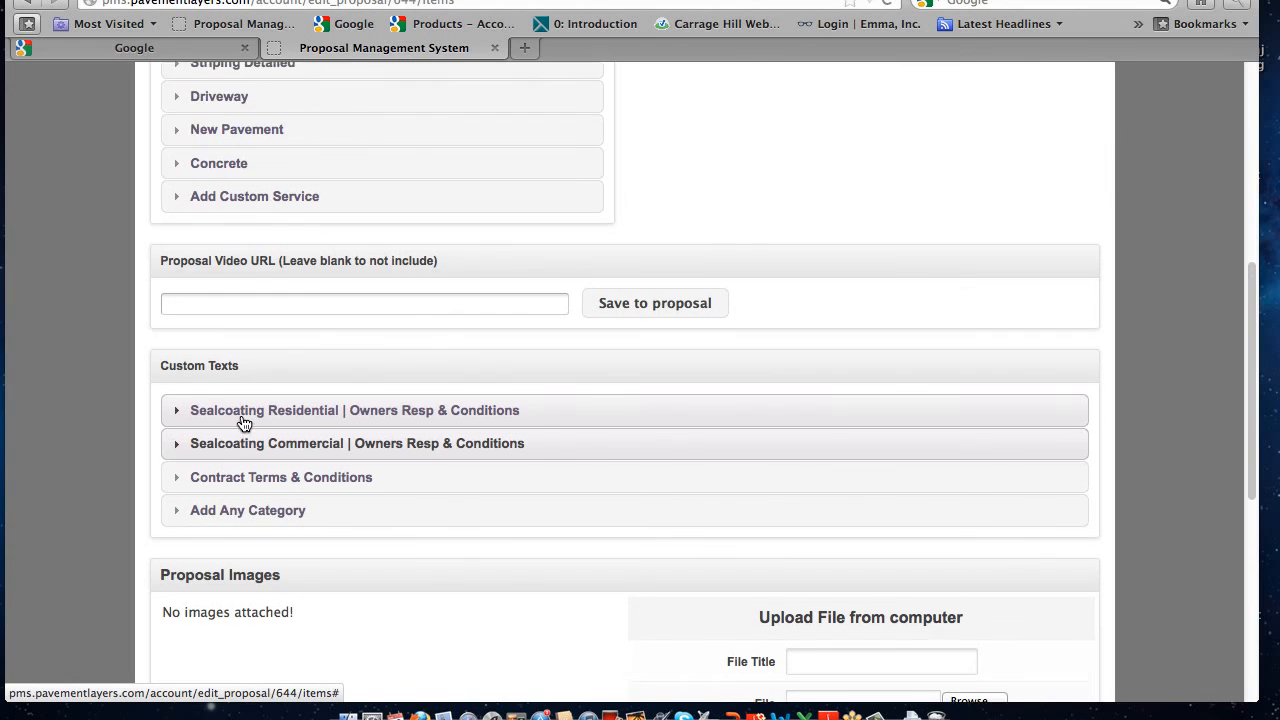